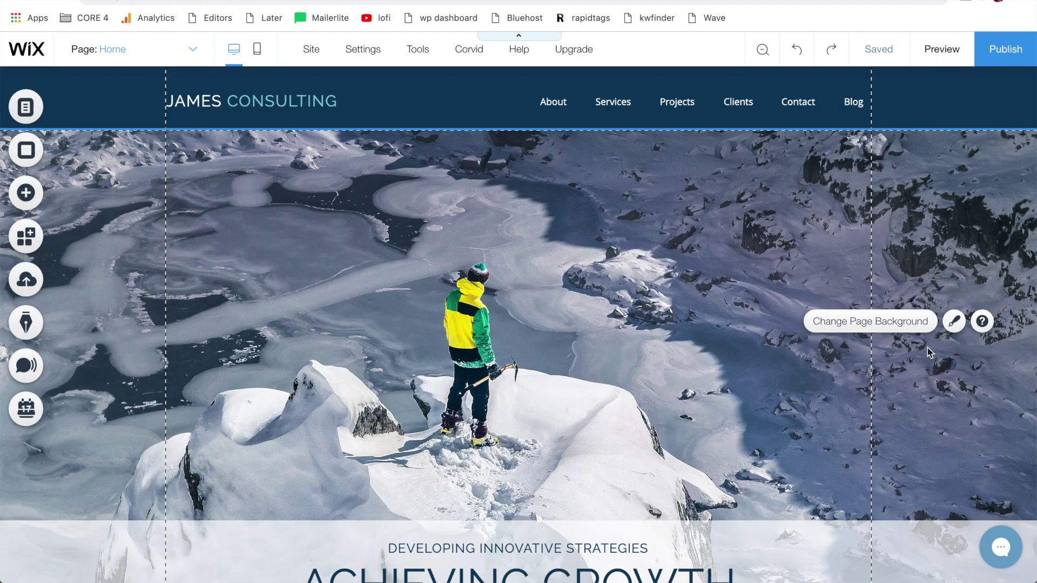
scroll(928, 347, down, 1)
scroll(927, 348, down, 1)
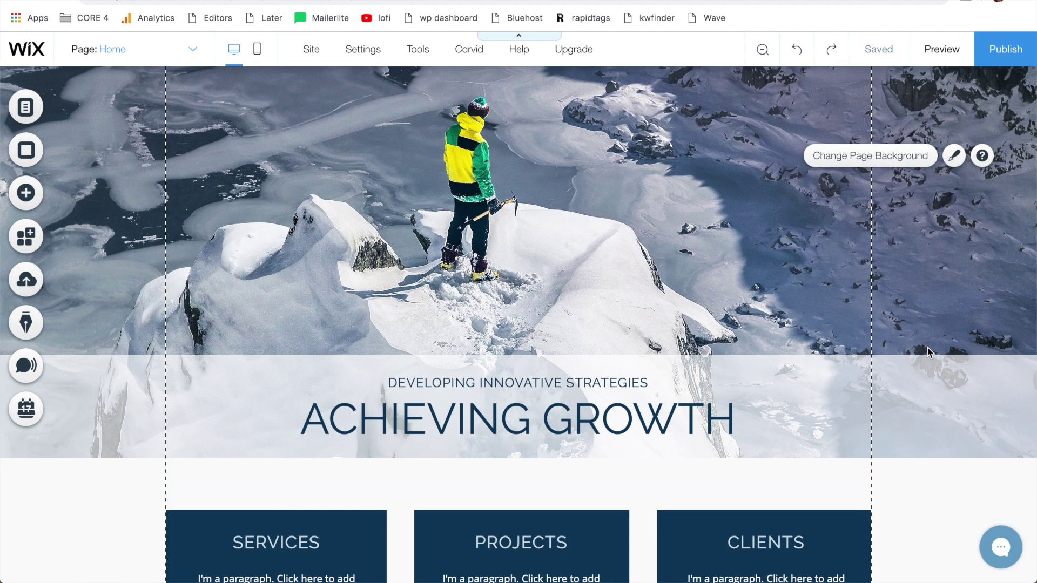
scroll(468, 366, up, 2)
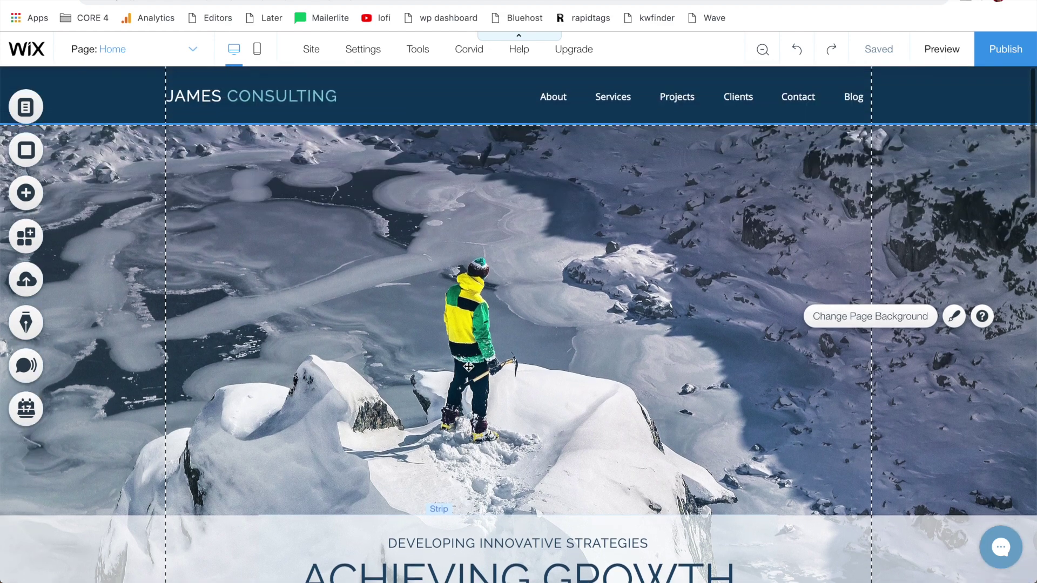
scroll(433, 315, down, 2)
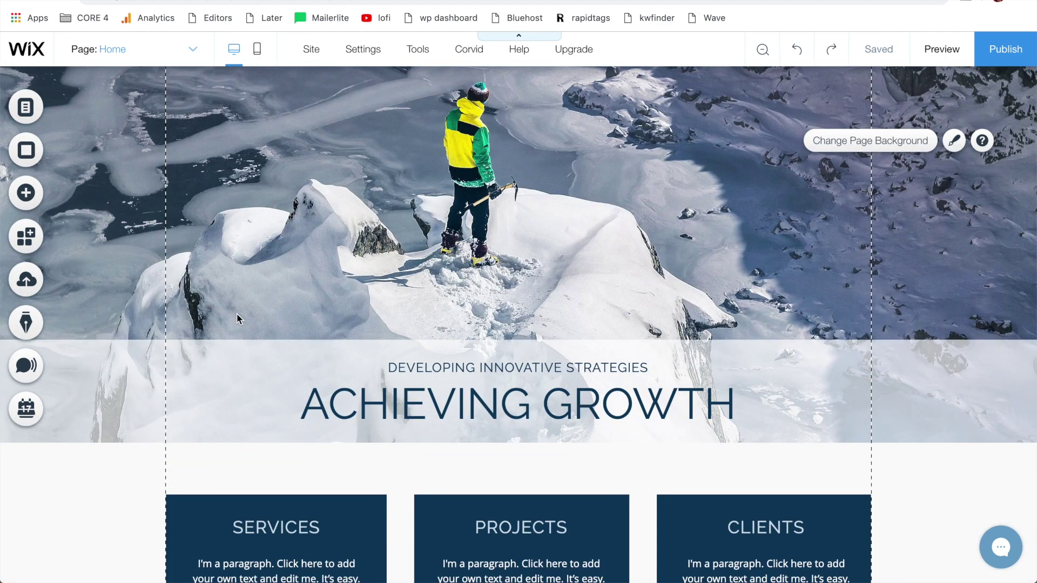
Browse the strip designs without adding one, then select and deselect the strip below the hero.
click(35, 202)
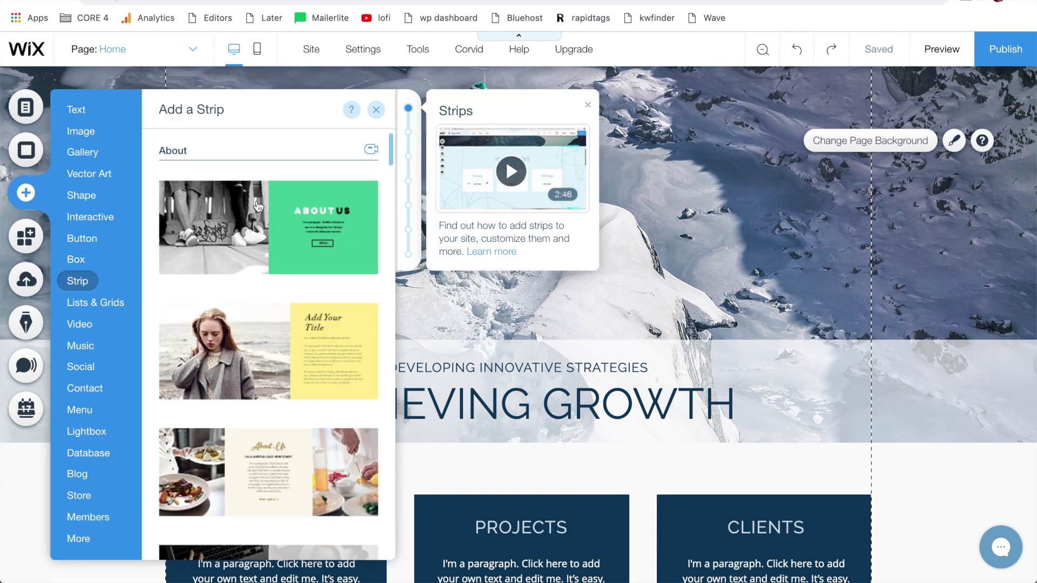
scroll(260, 365, down, 3)
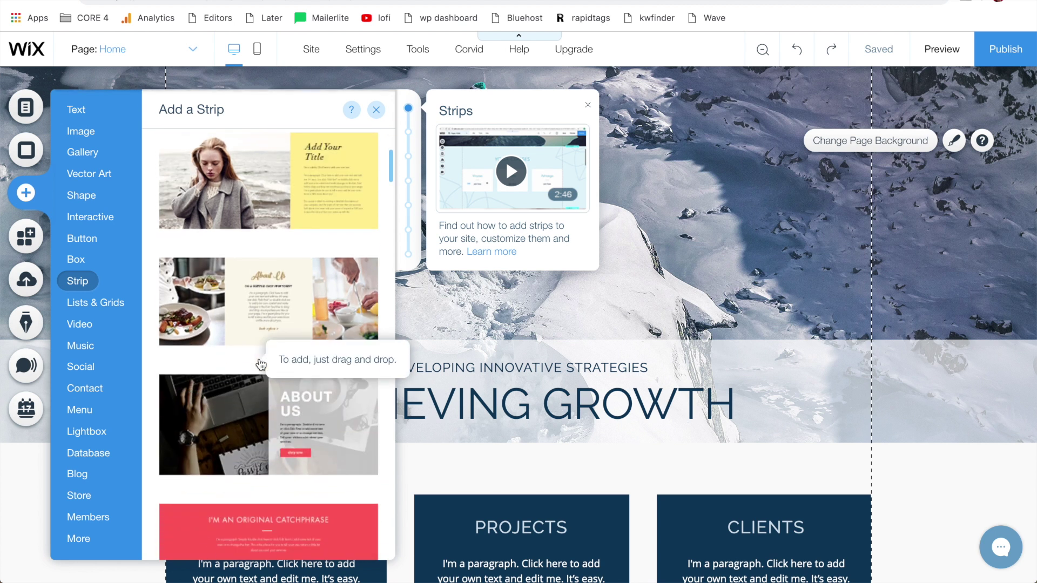
scroll(260, 365, down, 2)
scroll(261, 365, down, 1)
scroll(260, 365, down, 2)
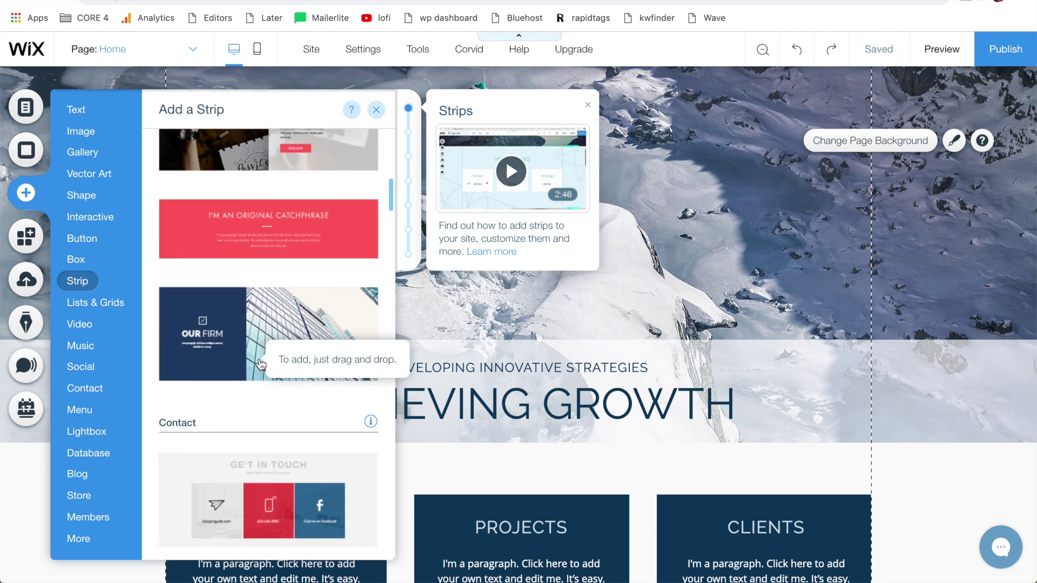
click(964, 248)
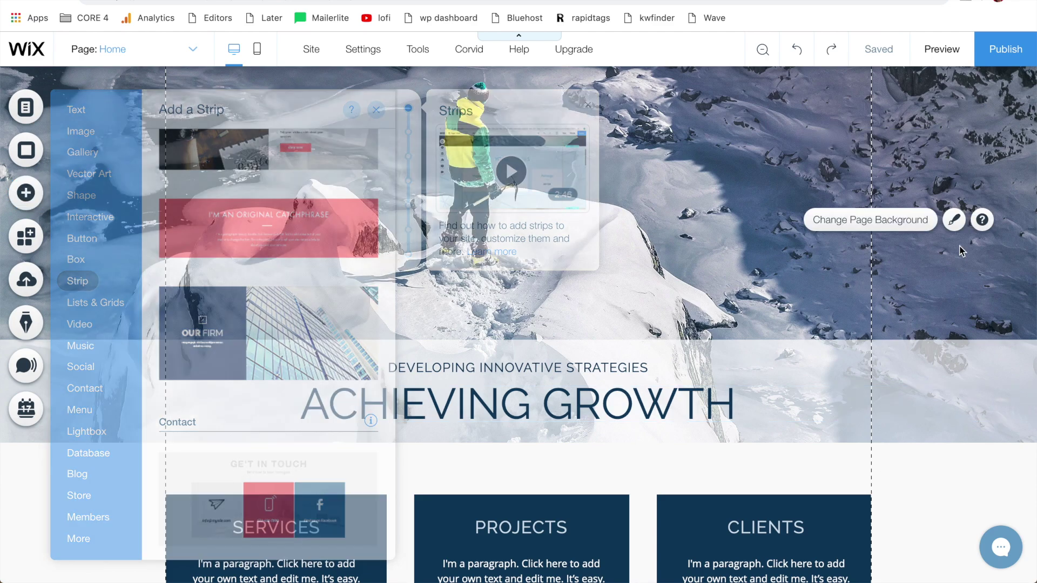
scroll(225, 210, up, 2)
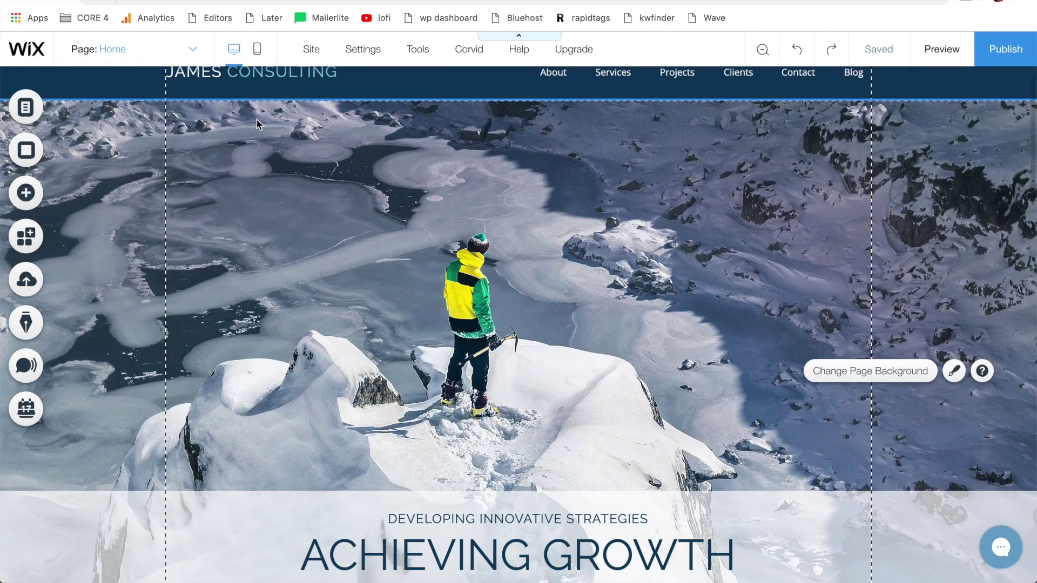
scroll(162, 413, down, 4)
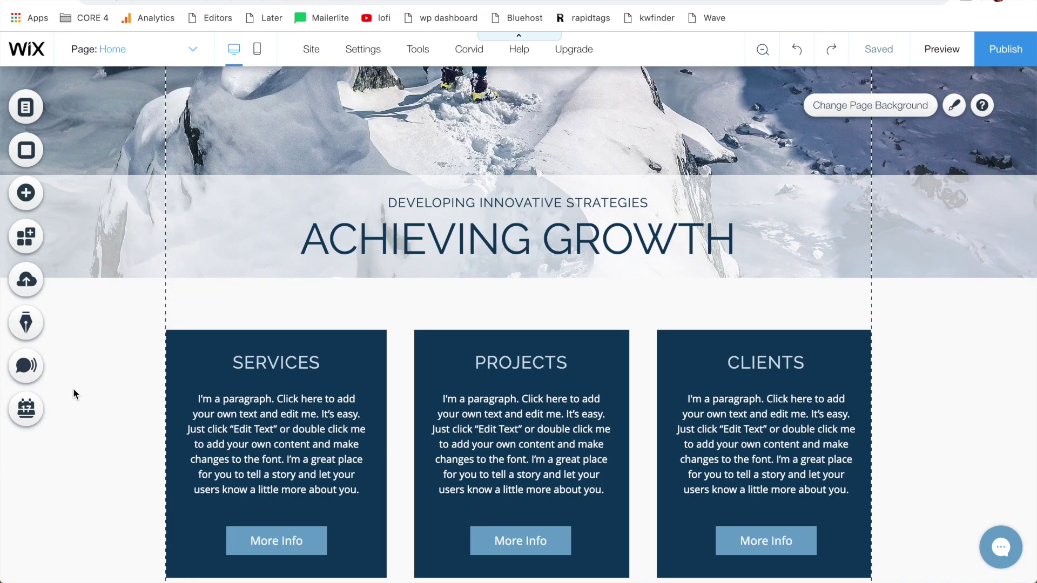
click(346, 291)
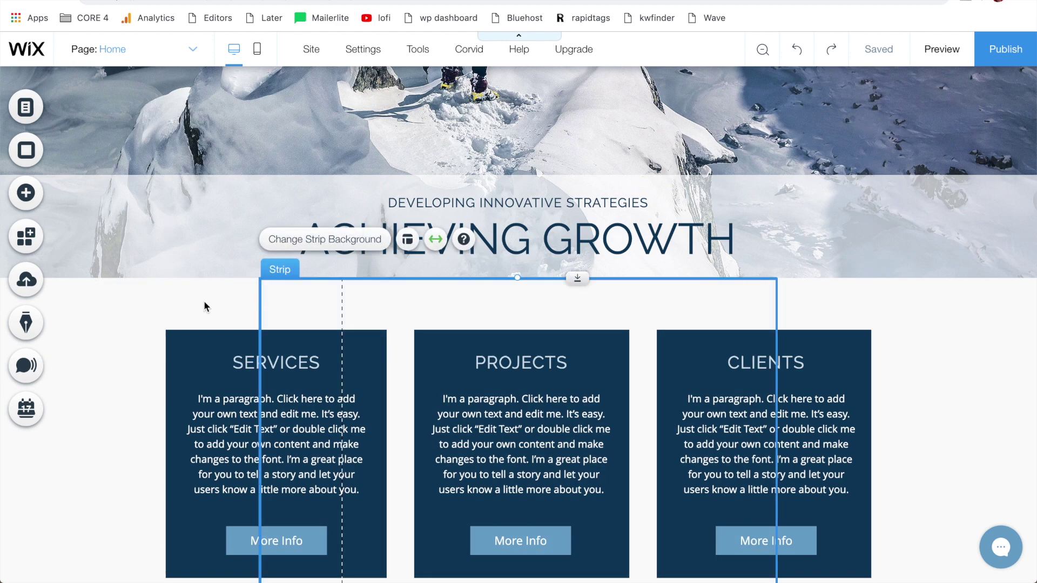
click(203, 301)
scroll(203, 300, down, 3)
scroll(204, 300, down, 3)
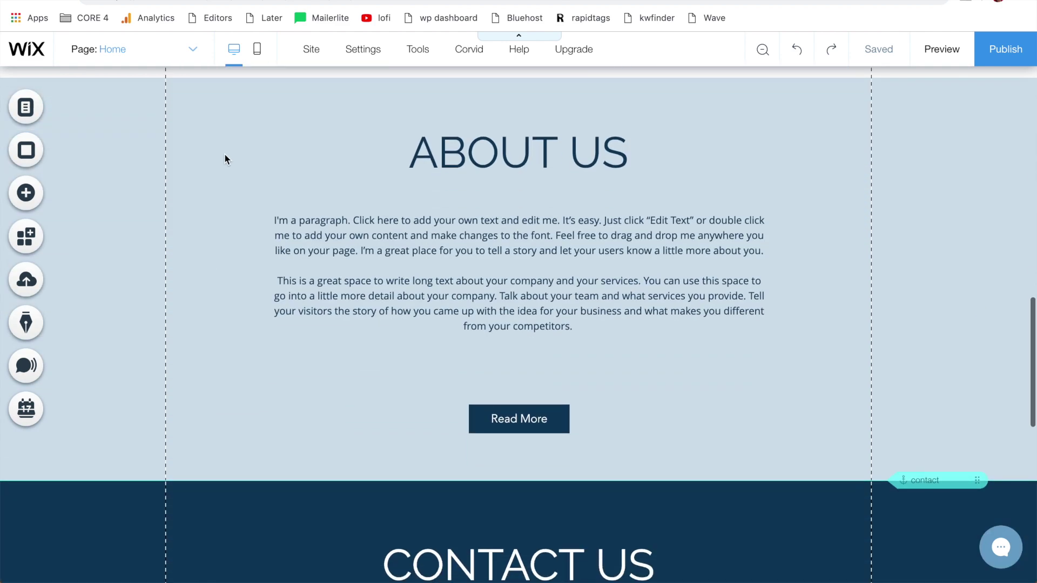
scroll(225, 156, down, 1)
scroll(224, 156, down, 3)
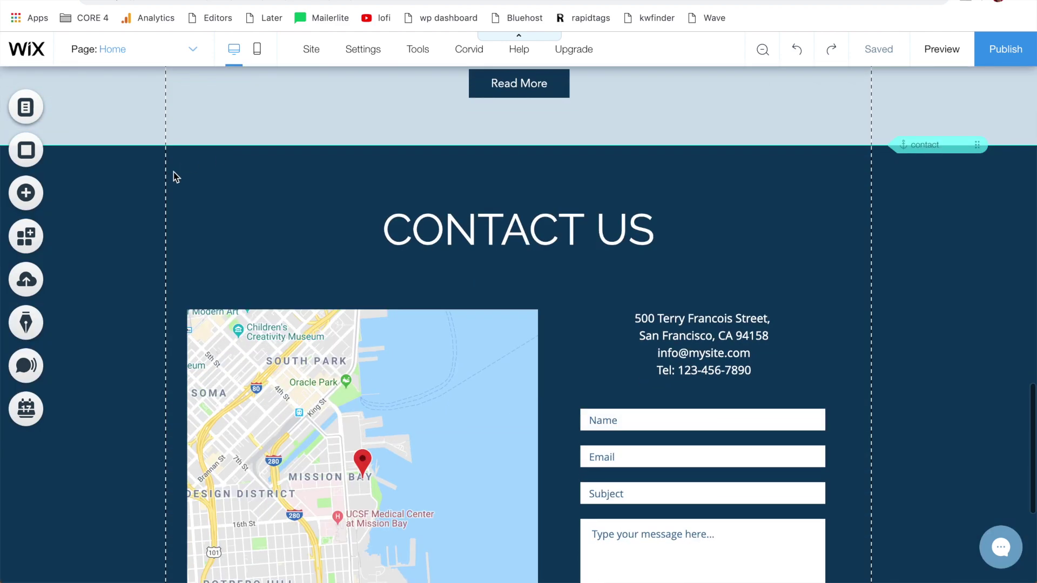
click(201, 201)
scroll(202, 201, up, 3)
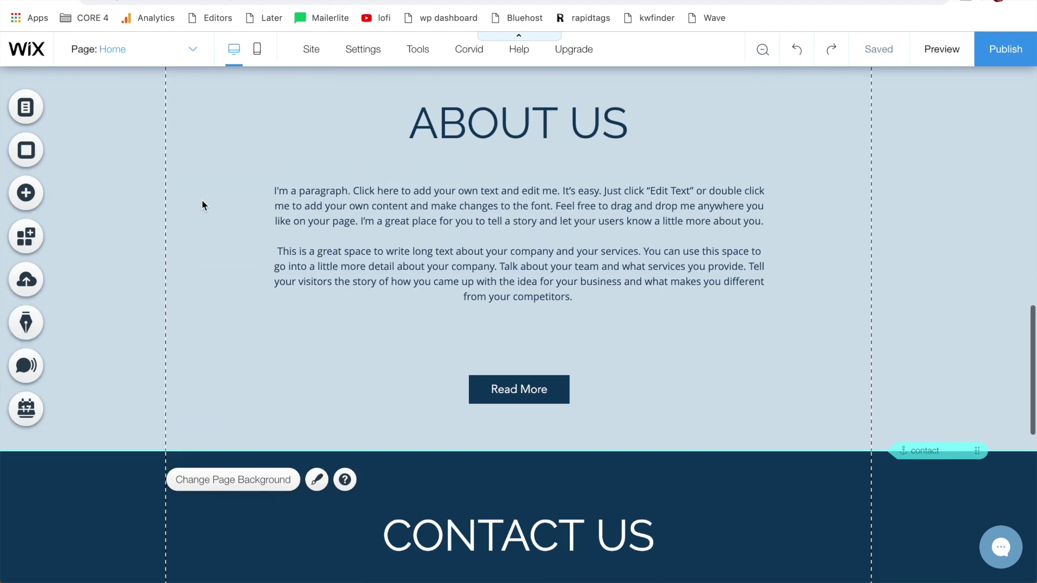
scroll(202, 200, up, 10)
scroll(201, 200, up, 5)
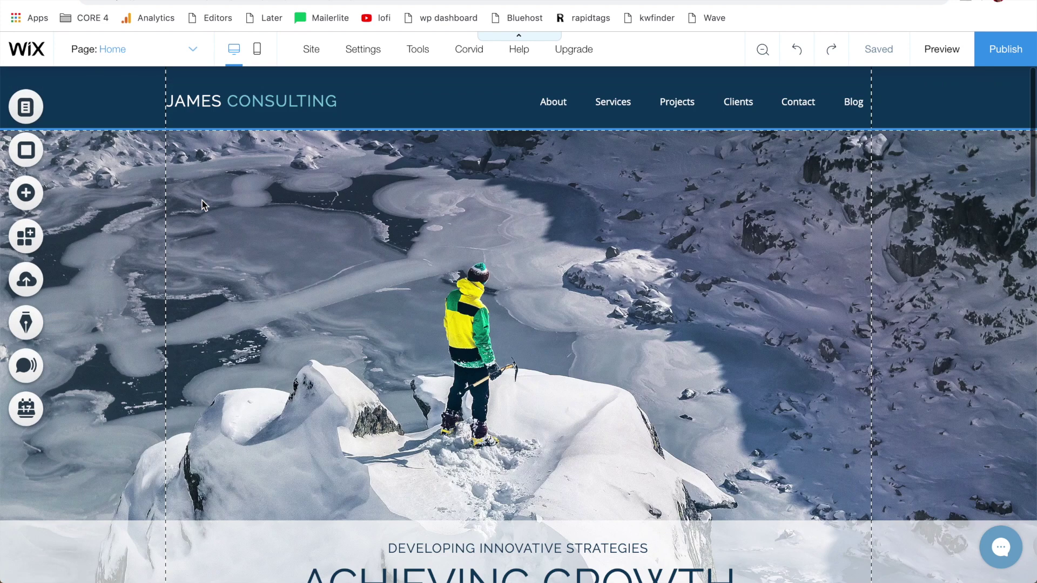
Review the page in the zoomed-out section overview, then delete the Services, Projects and Clients boxes strip.
click(766, 51)
mouse_move(628, 197)
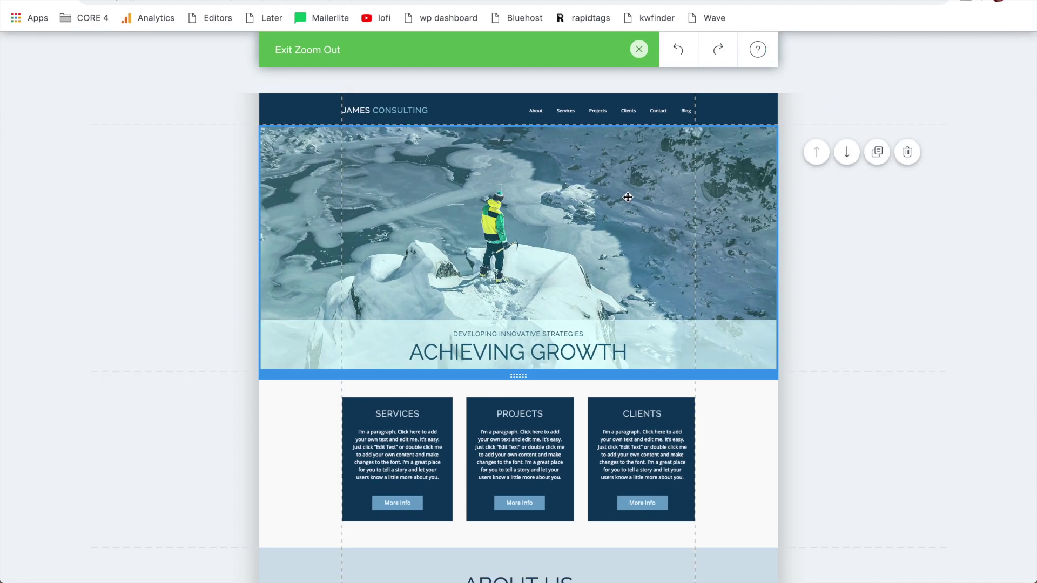
scroll(491, 221, down, 3)
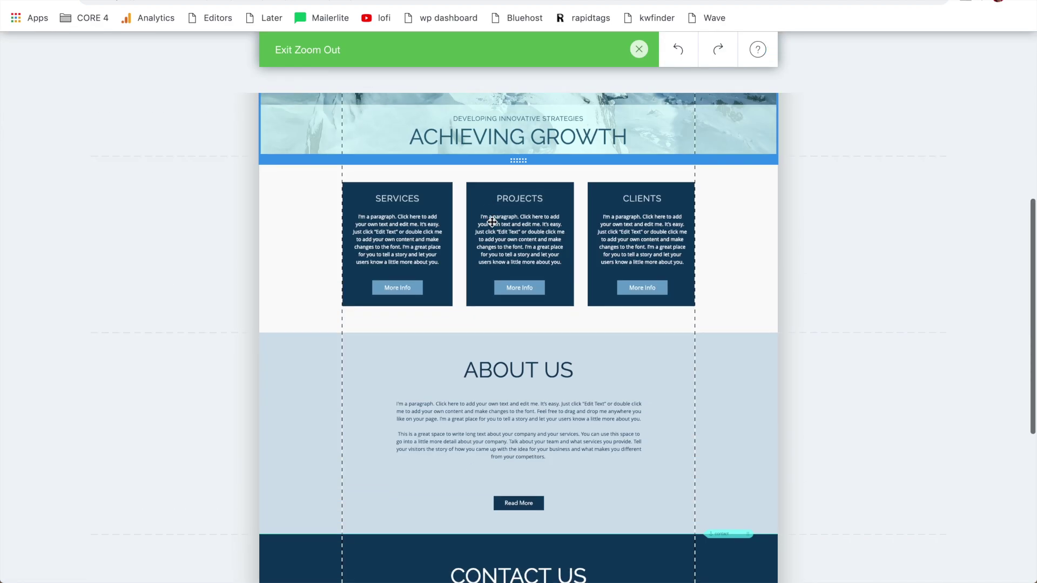
scroll(489, 452, down, 1)
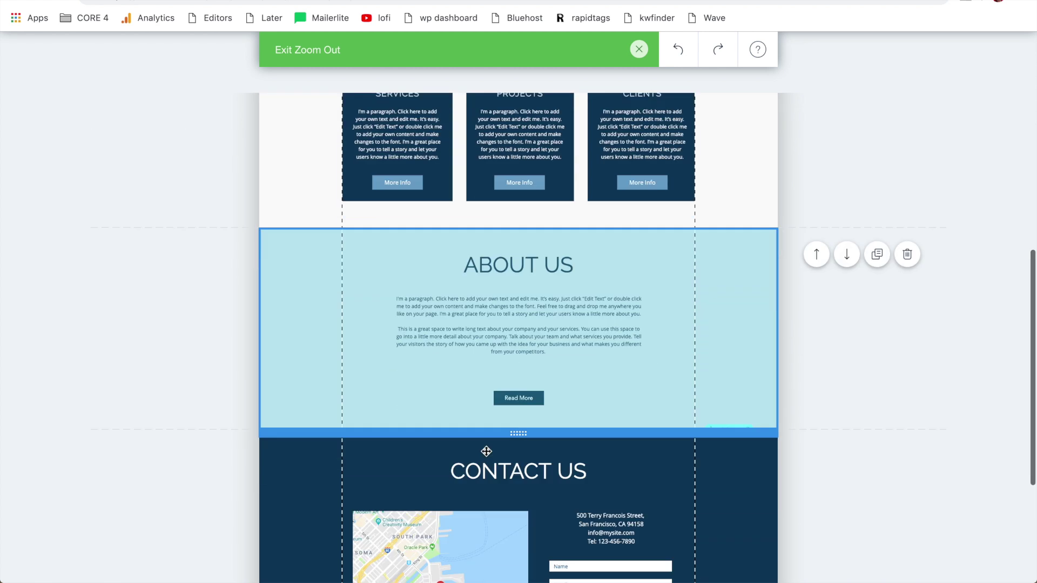
scroll(498, 335, down, 2)
scroll(644, 308, up, 3)
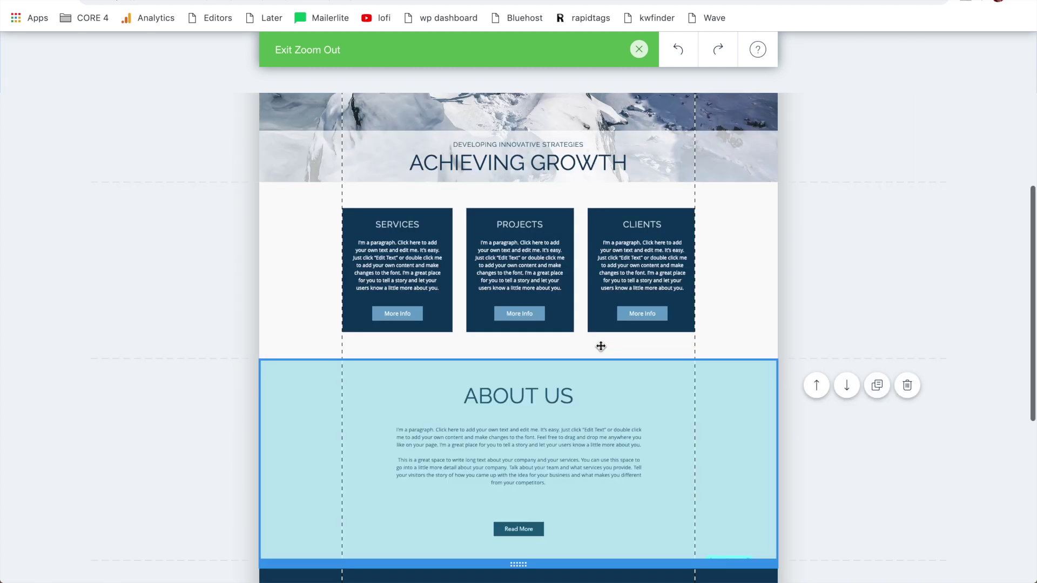
scroll(602, 345, up, 2)
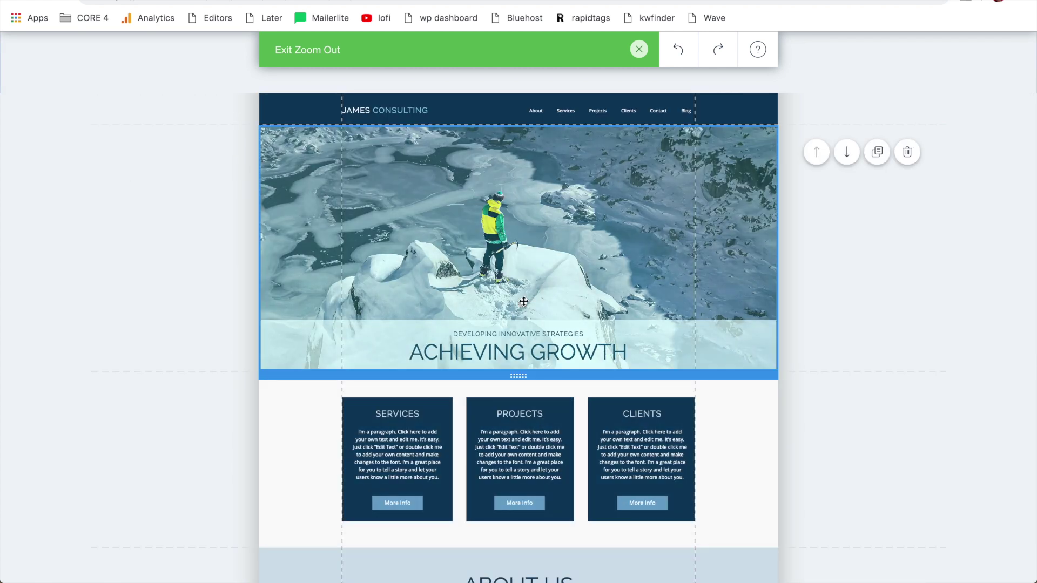
click(640, 53)
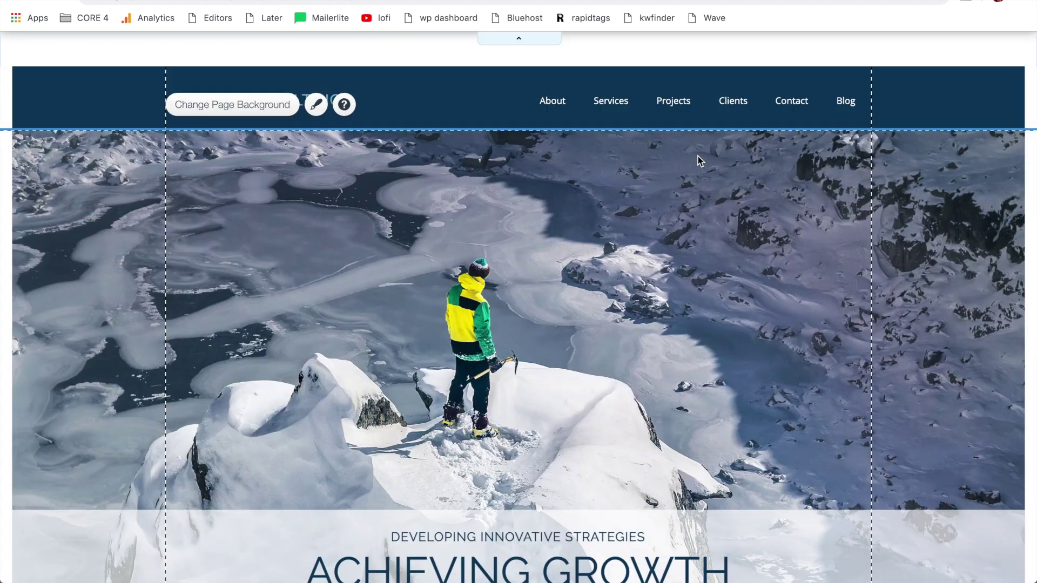
scroll(698, 156, down, 3)
scroll(698, 156, down, 1)
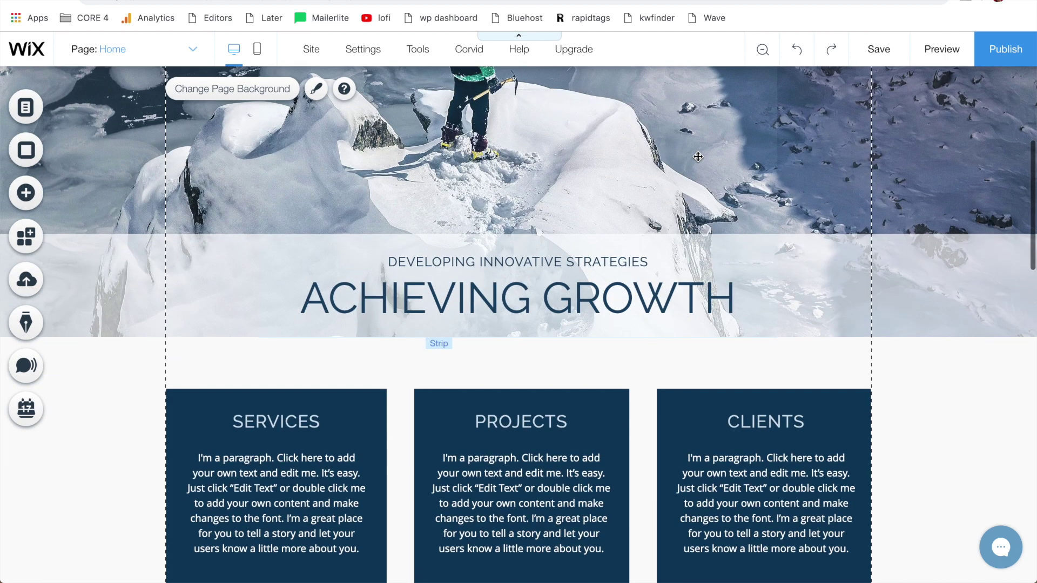
scroll(698, 157, down, 2)
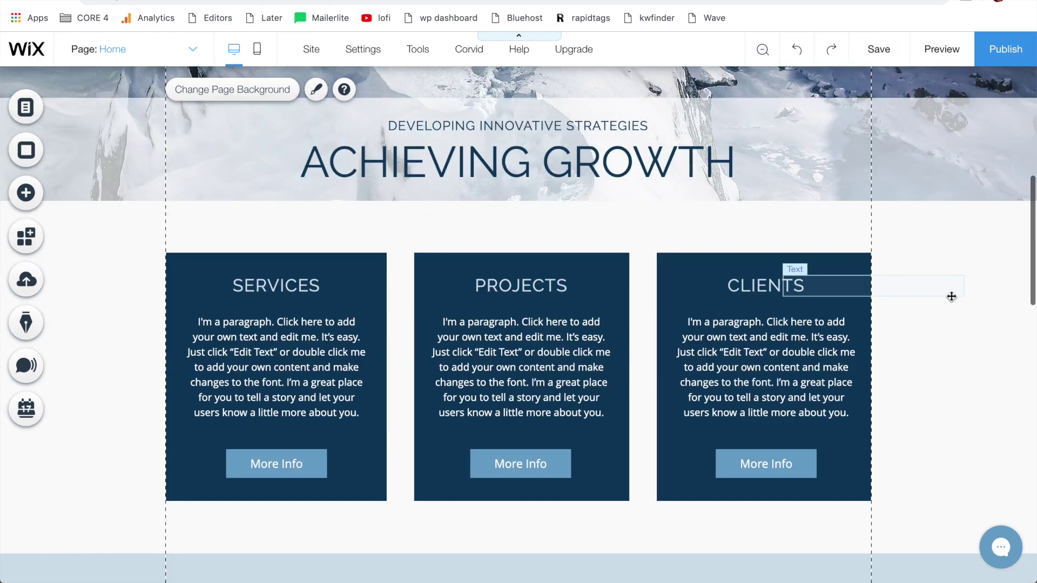
click(952, 296)
click(985, 245)
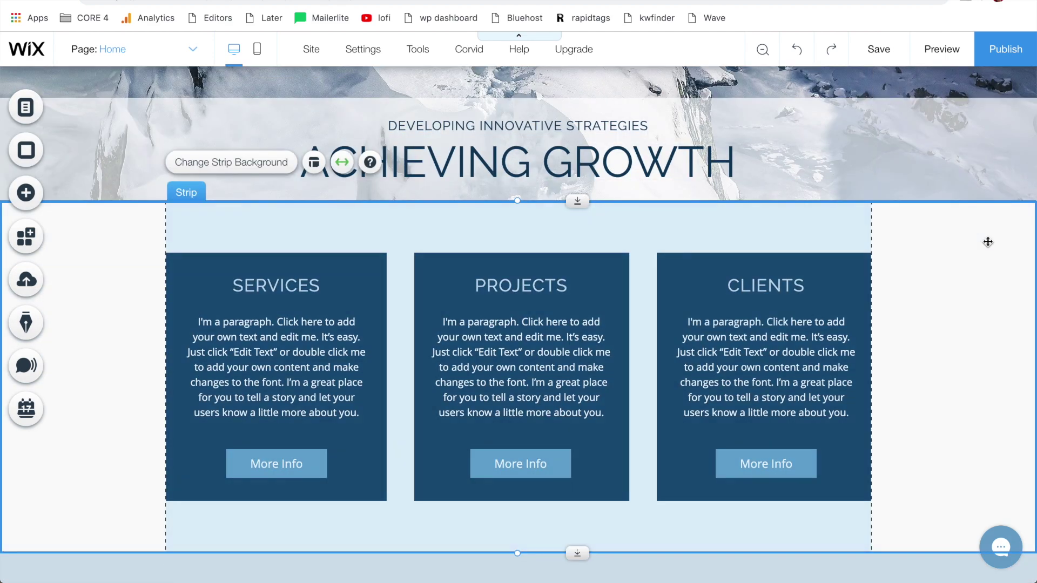
key(Delete)
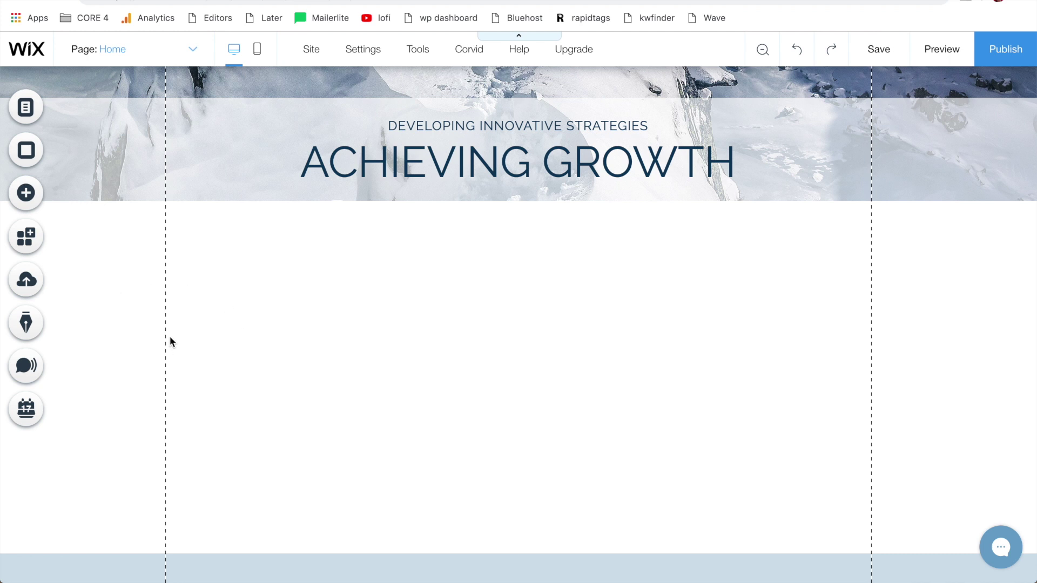
scroll(169, 339, down, 5)
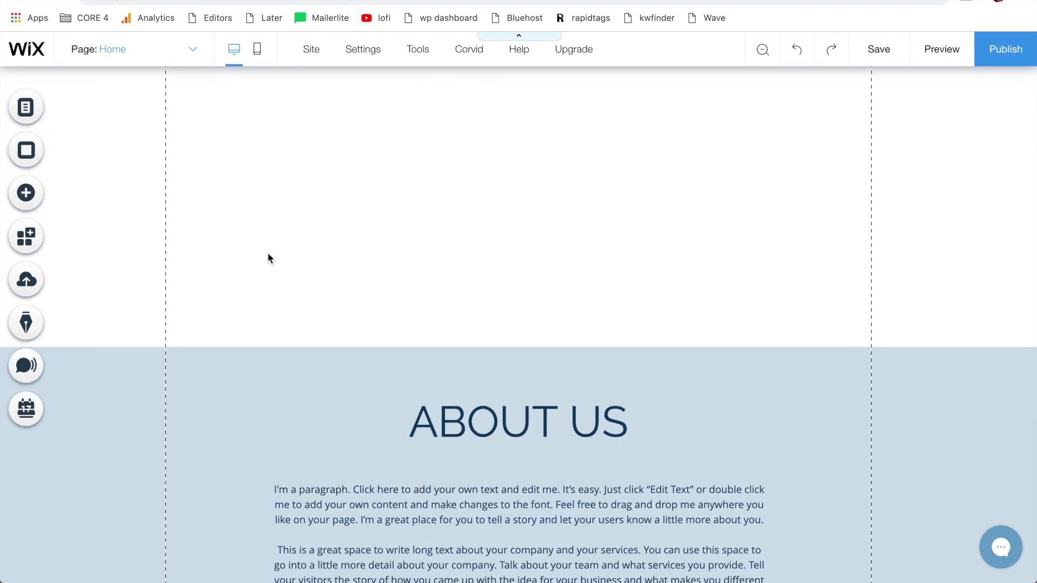
scroll(268, 252, up, 5)
scroll(267, 252, up, 5)
scroll(267, 252, up, 4)
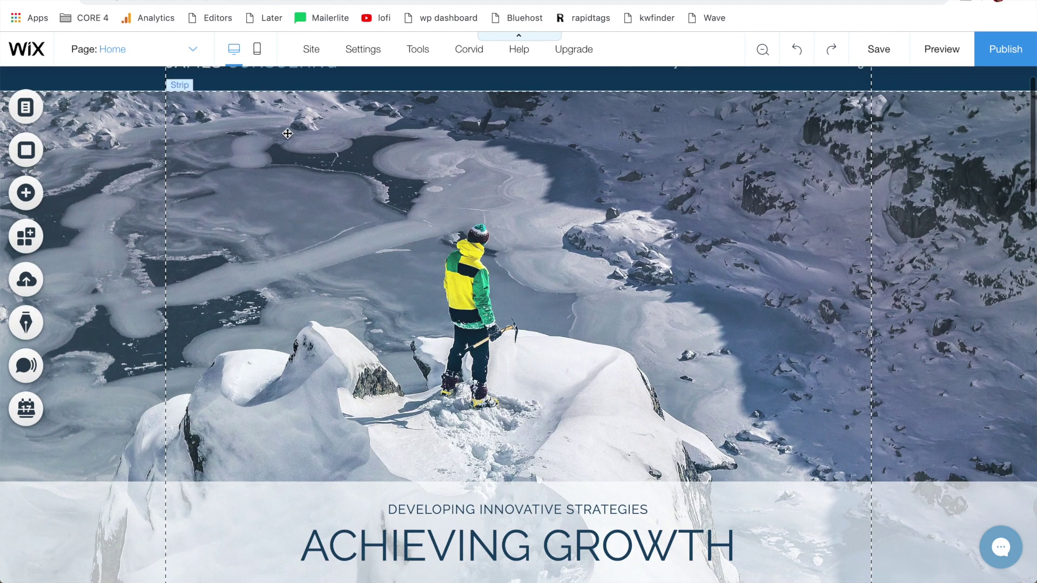
scroll(237, 289, down, 7)
scroll(227, 274, down, 6)
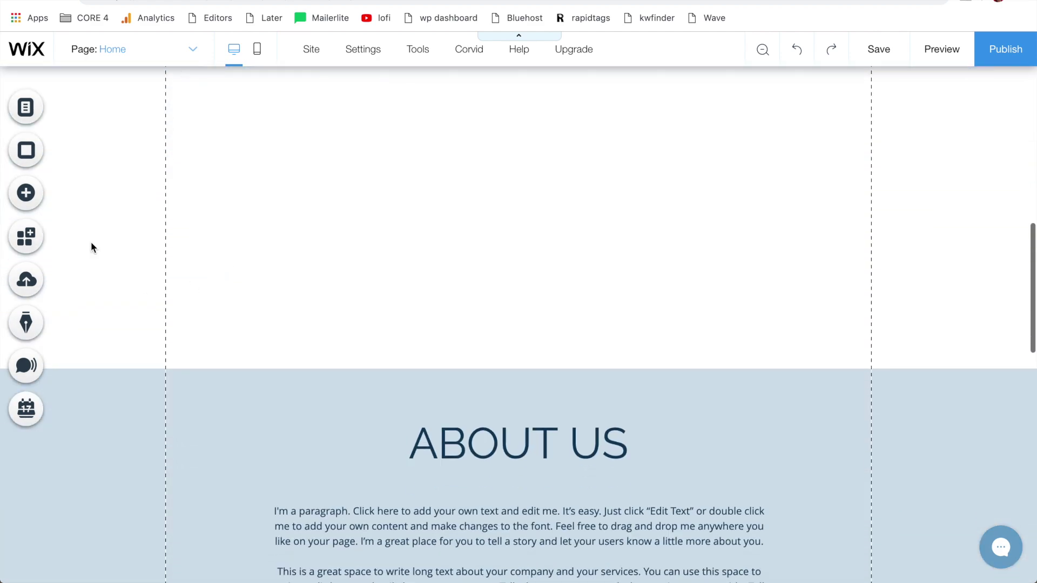
scroll(153, 241, up, 2)
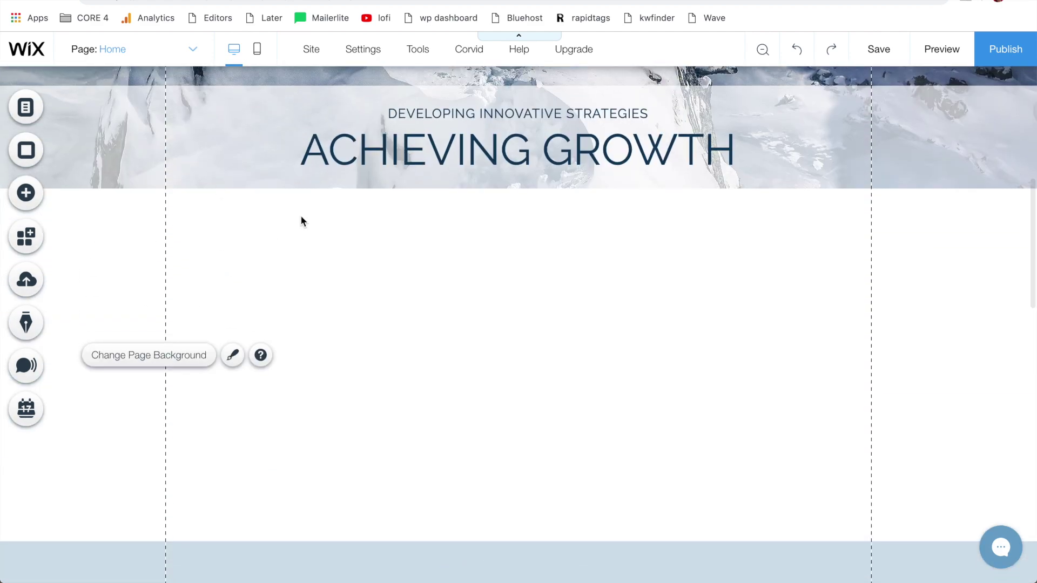
scroll(300, 215, down, 2)
scroll(217, 390, down, 2)
scroll(218, 390, down, 3)
scroll(193, 154, down, 1)
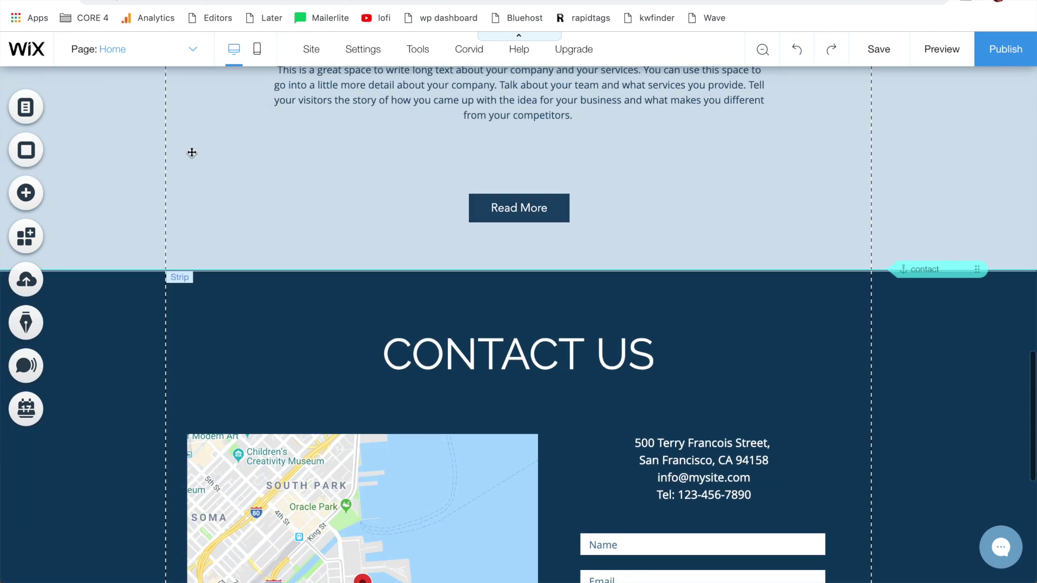
scroll(192, 153, down, 3)
scroll(149, 322, up, 4)
scroll(154, 357, up, 1)
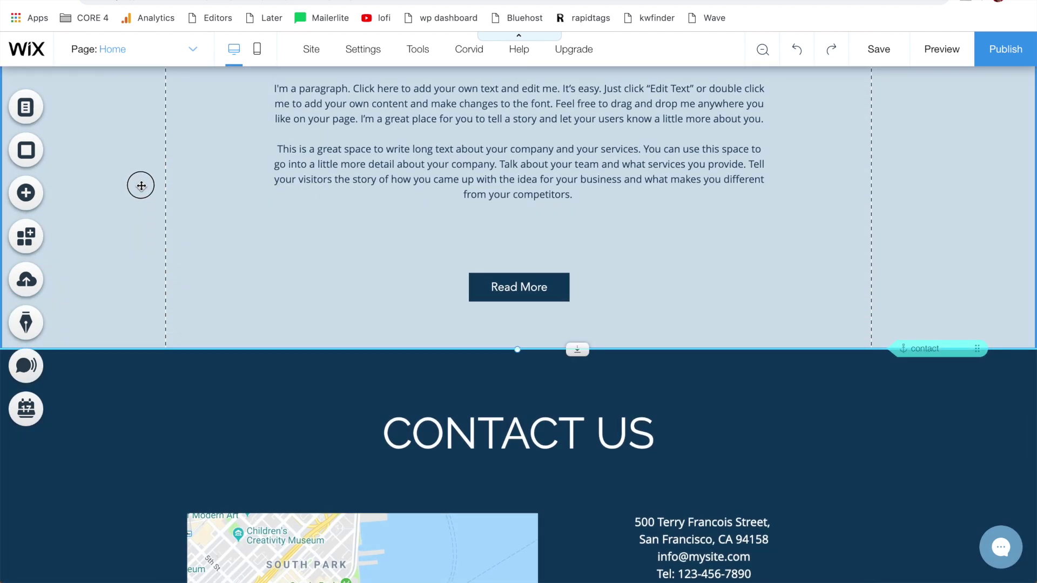
drag(140, 186, 162, 352)
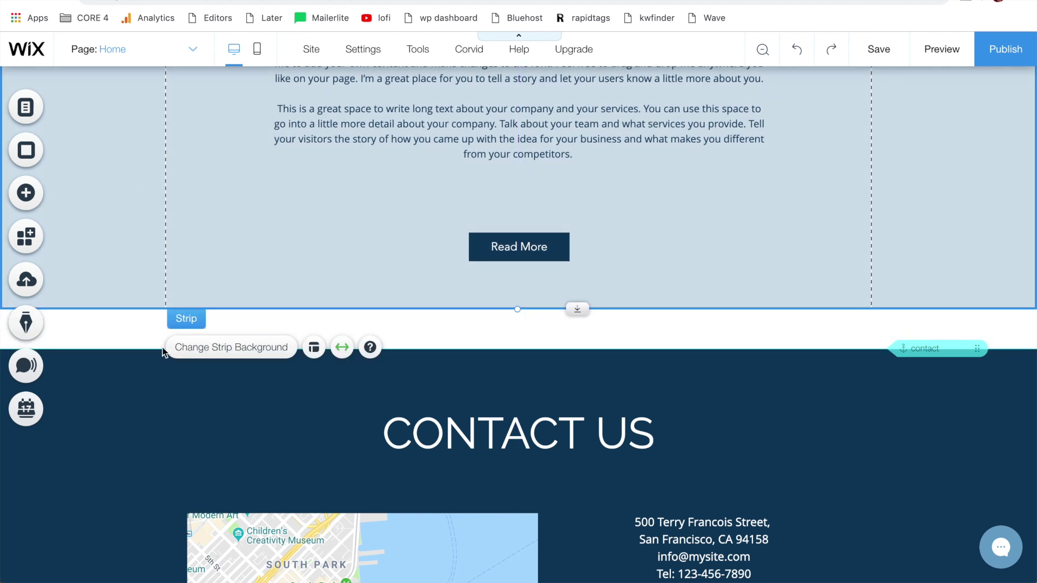
scroll(131, 322, up, 5)
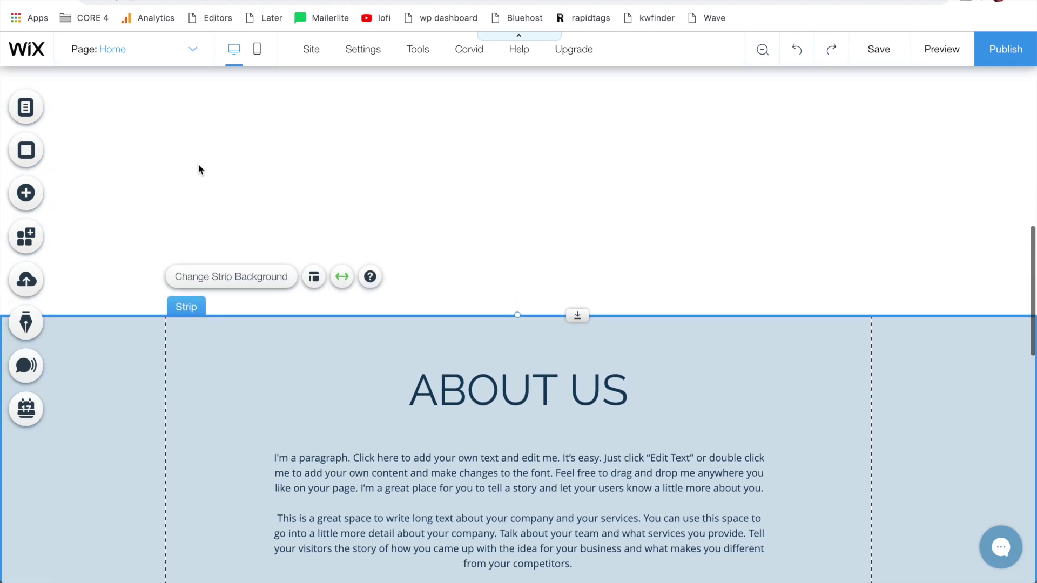
scroll(125, 164, up, 3)
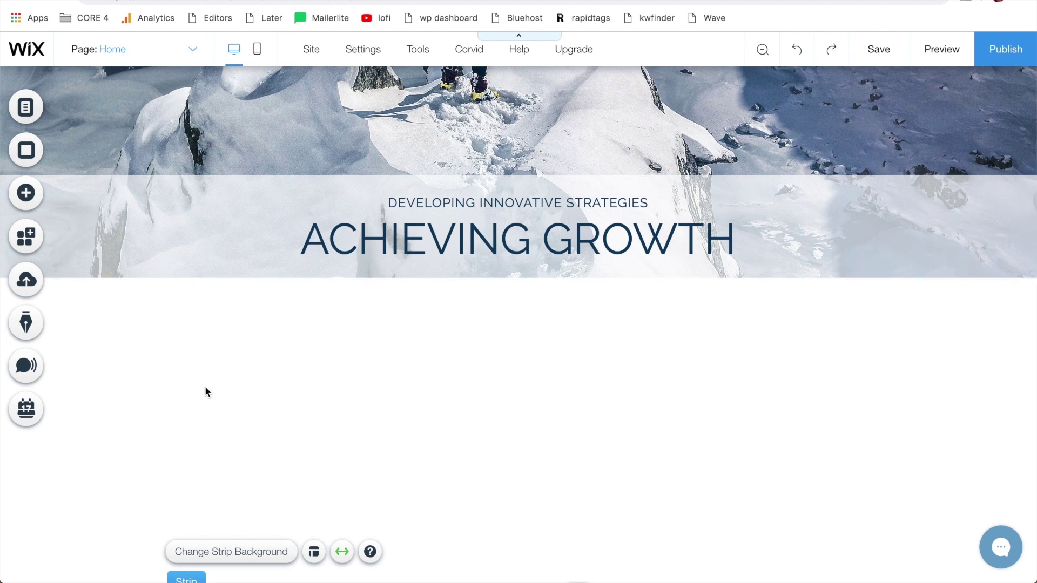
scroll(204, 388, down, 3)
scroll(205, 388, down, 3)
scroll(205, 388, down, 1)
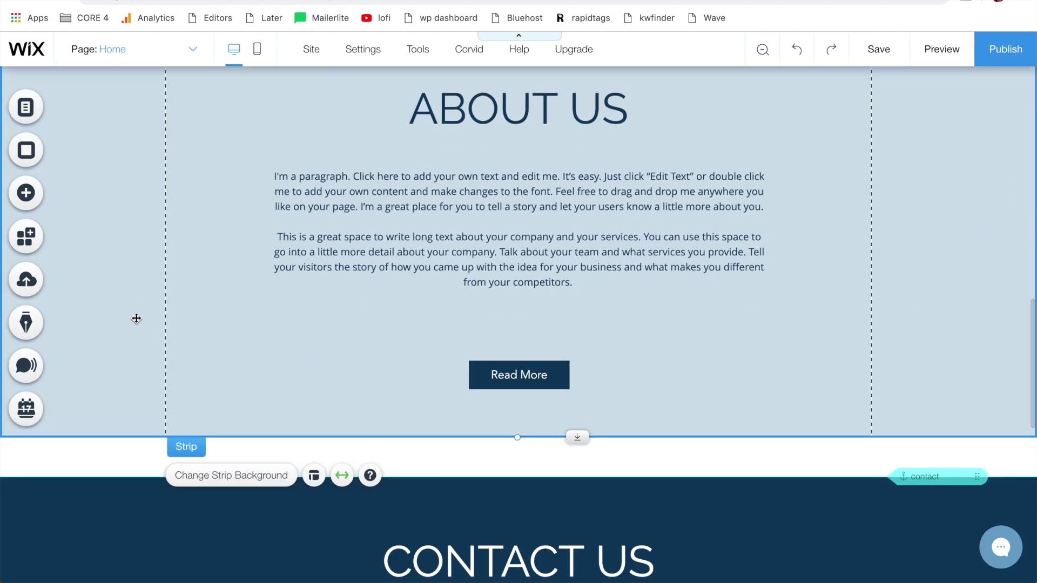
drag(135, 317, 137, 360)
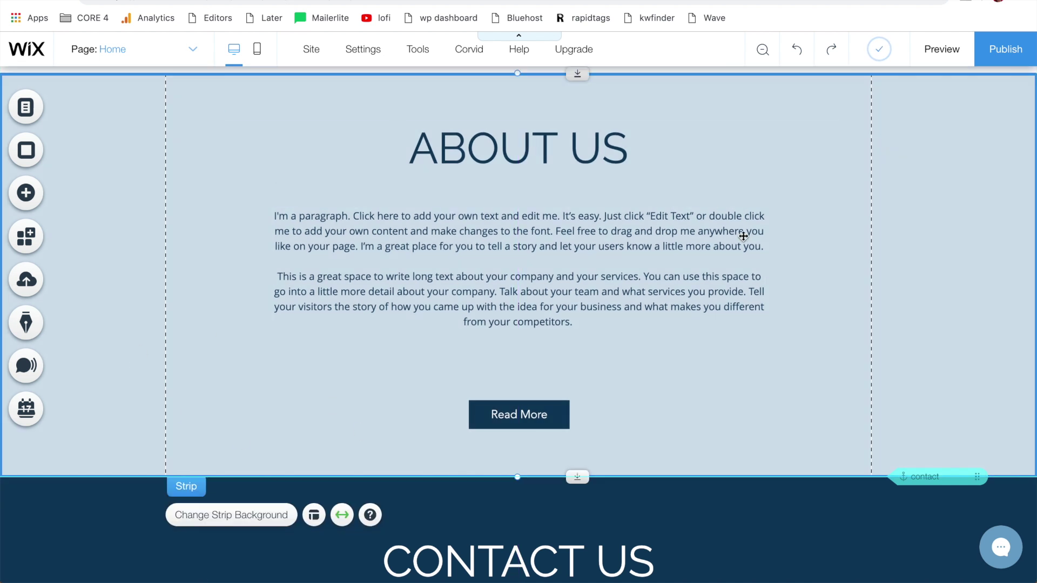
scroll(743, 235, up, 2)
scroll(743, 236, up, 3)
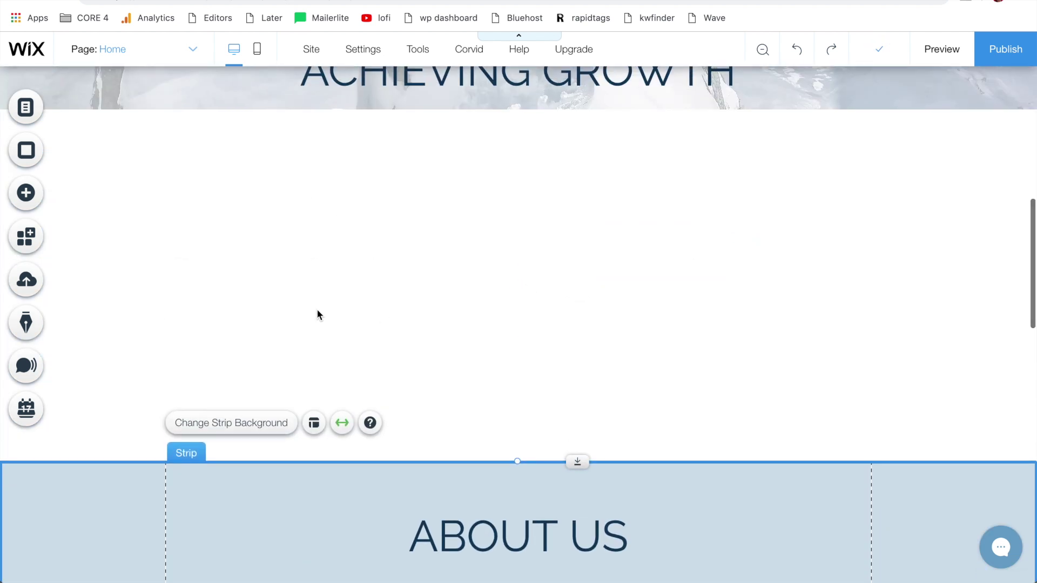
click(266, 247)
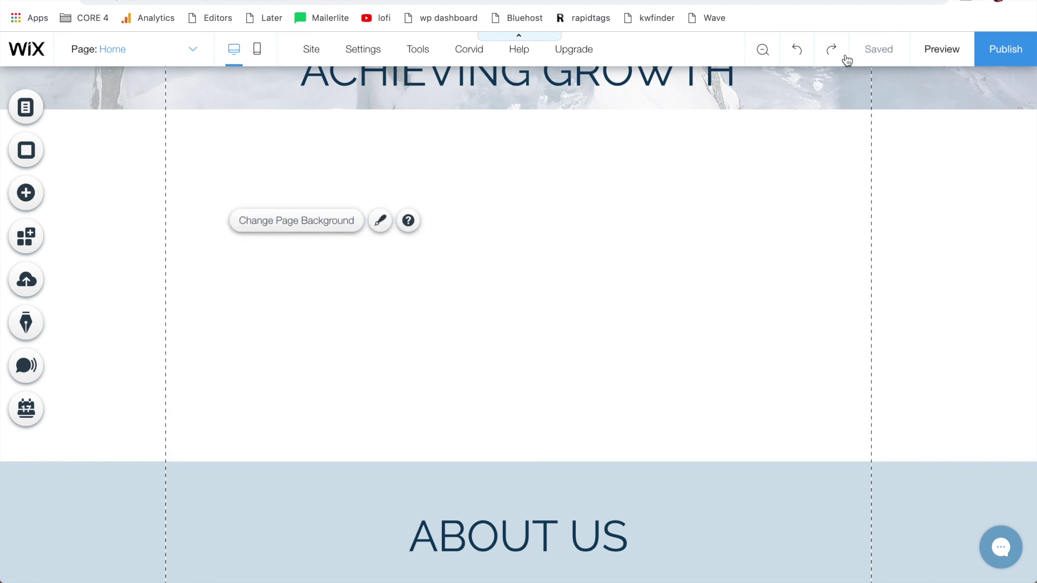
scroll(520, 345, up, 1)
scroll(519, 345, down, 2)
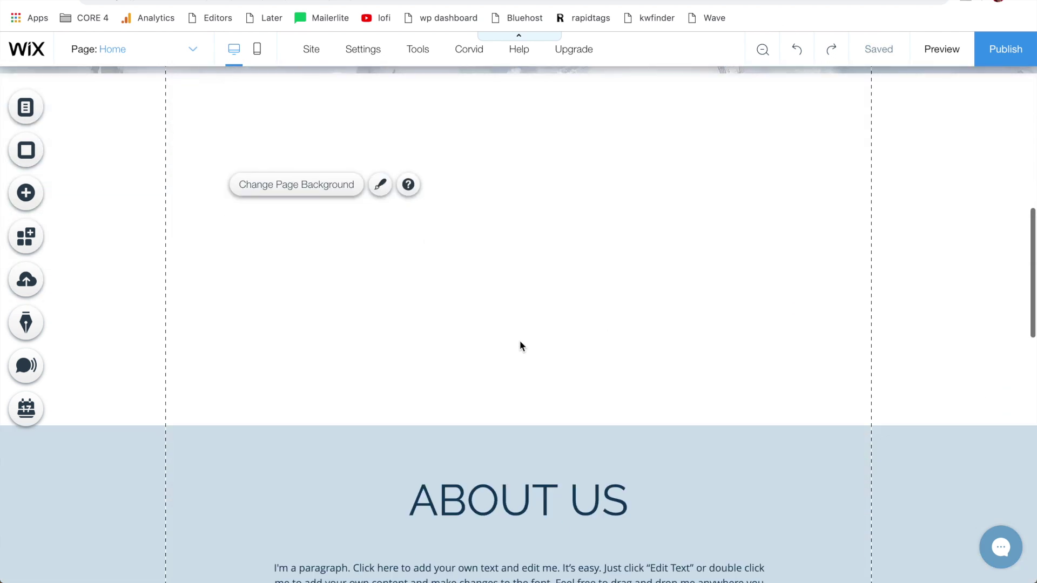
scroll(558, 267, down, 3)
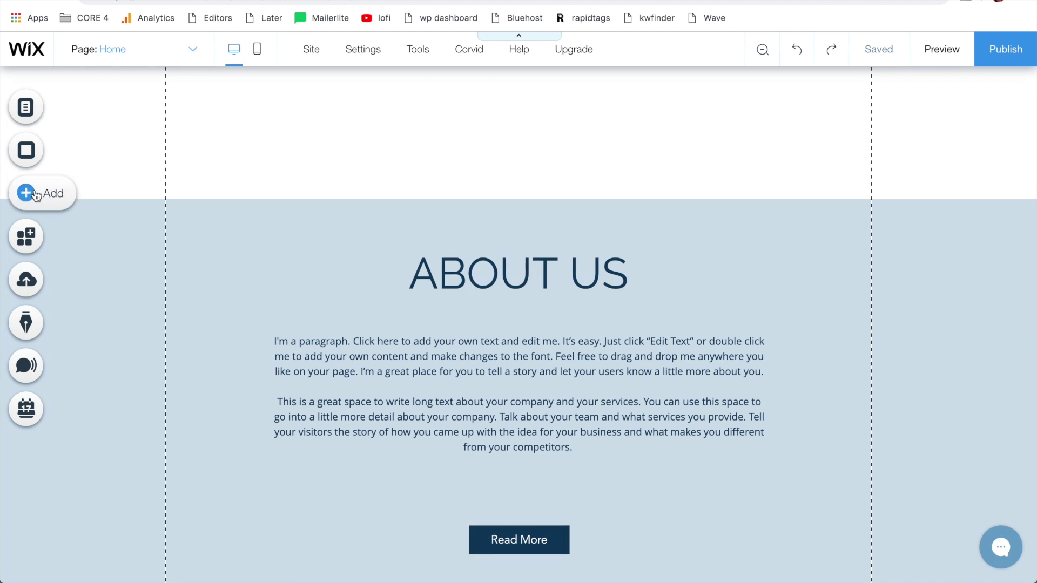
scroll(439, 188, up, 3)
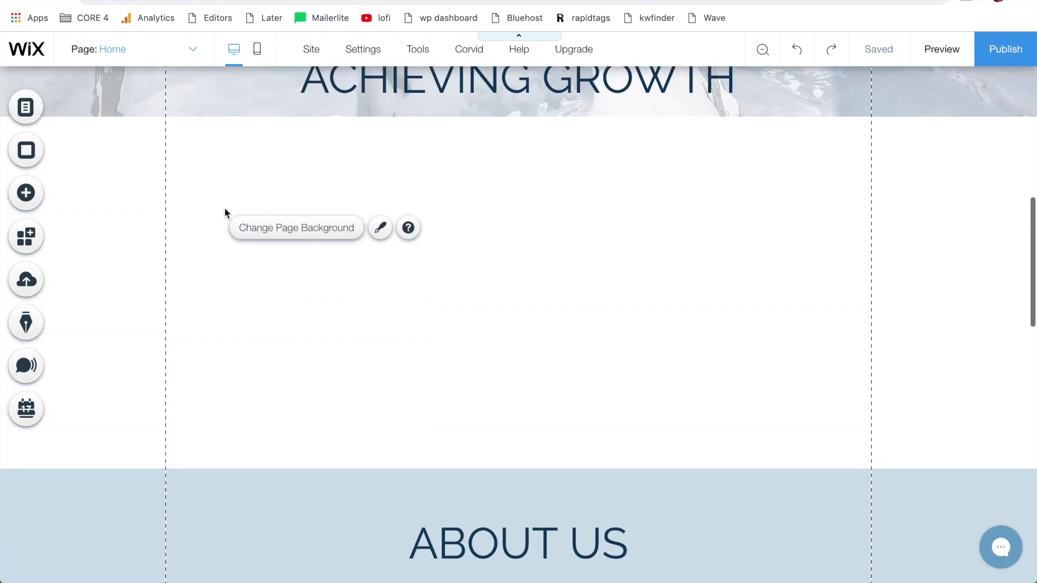
Add the About Us strip with the black-and-white skateboard photo and green text column.
click(33, 197)
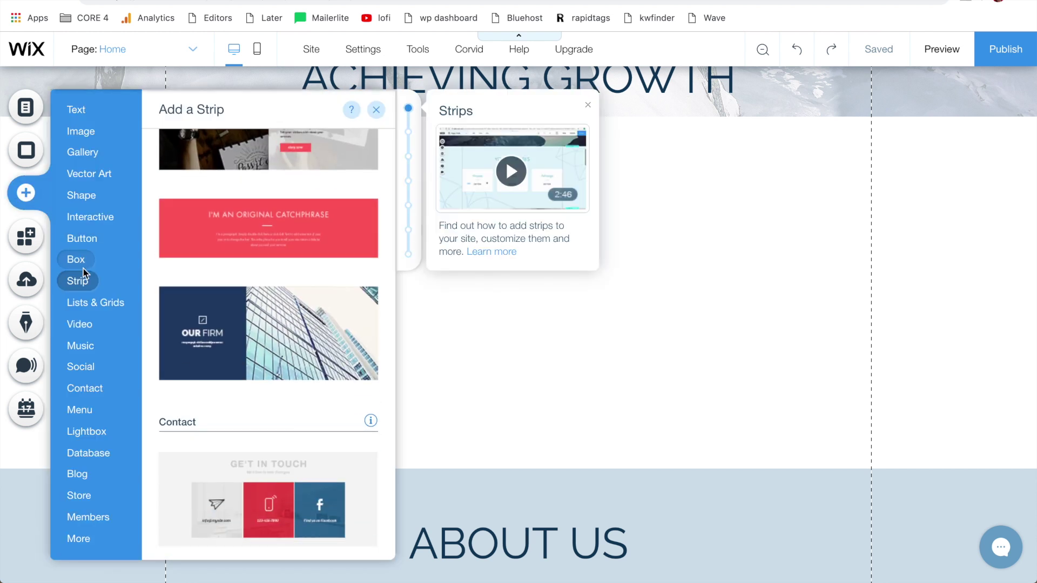
scroll(252, 288, up, 5)
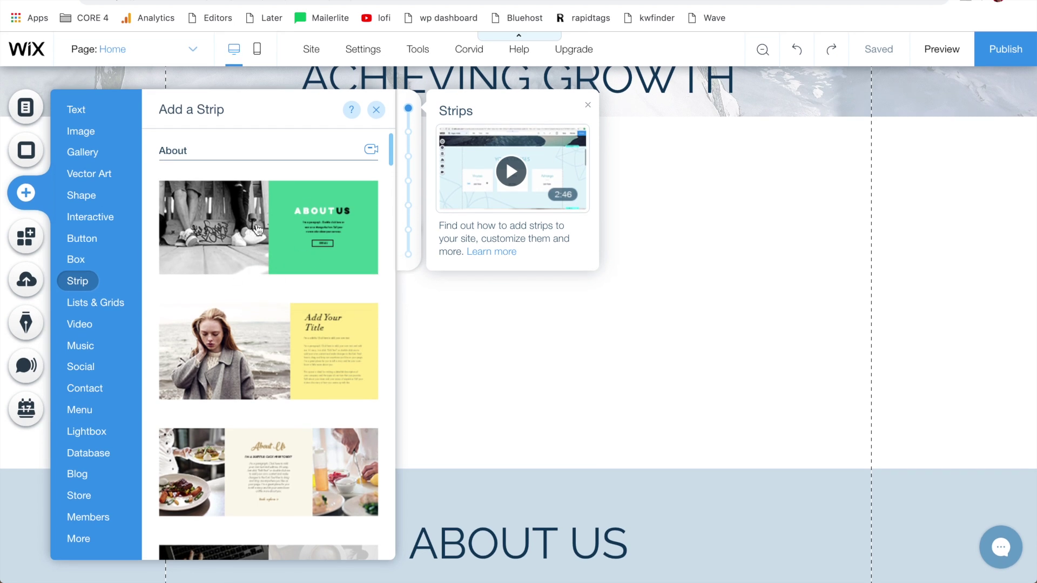
click(241, 238)
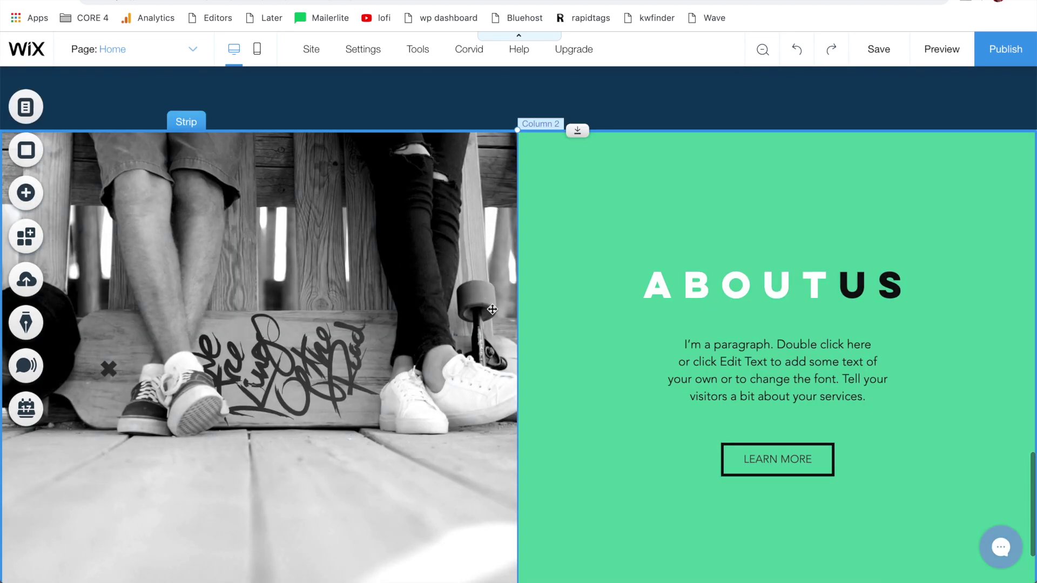
scroll(555, 317, up, 5)
scroll(555, 317, up, 5)
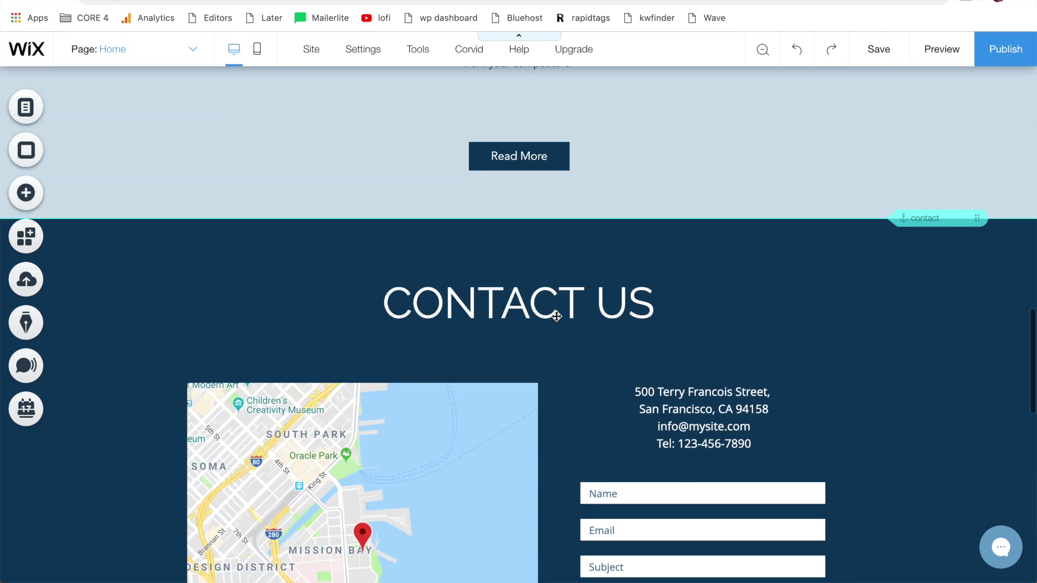
scroll(556, 317, down, 7)
scroll(557, 317, down, 4)
scroll(557, 315, up, 1)
scroll(557, 313, down, 2)
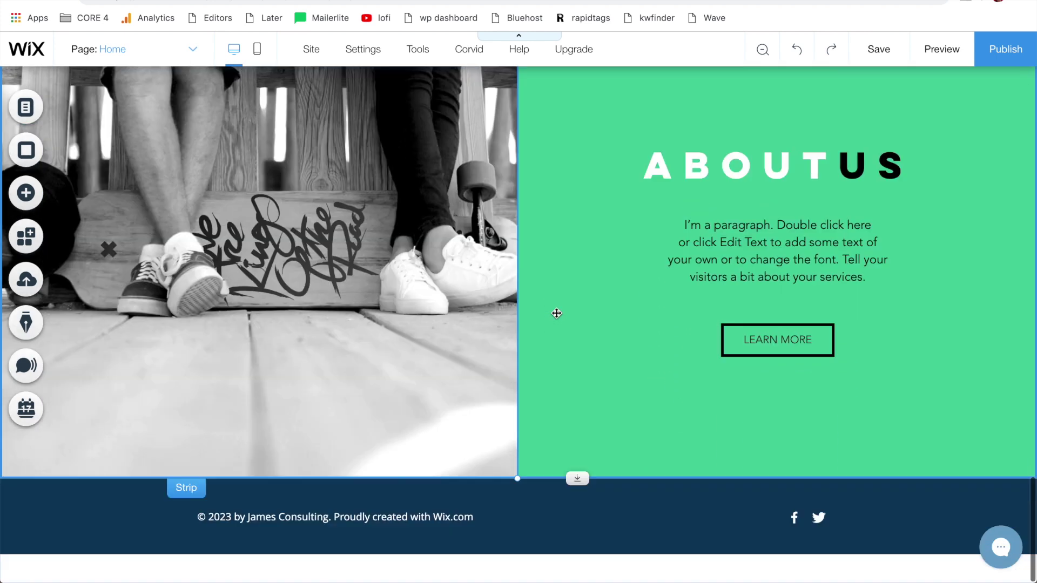
scroll(557, 313, up, 5)
scroll(556, 313, up, 5)
scroll(556, 314, up, 4)
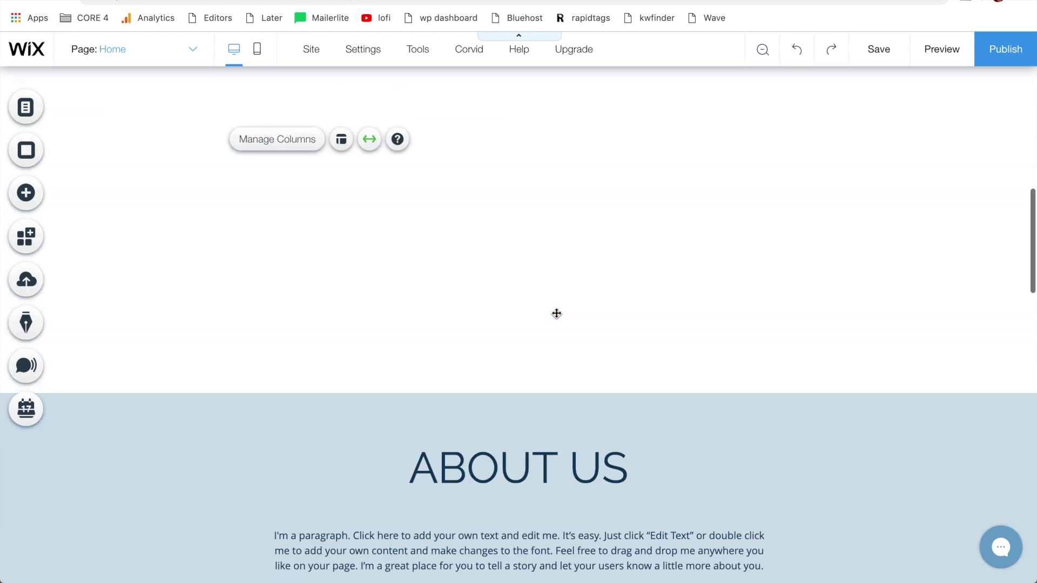
scroll(556, 314, up, 4)
scroll(557, 314, down, 1)
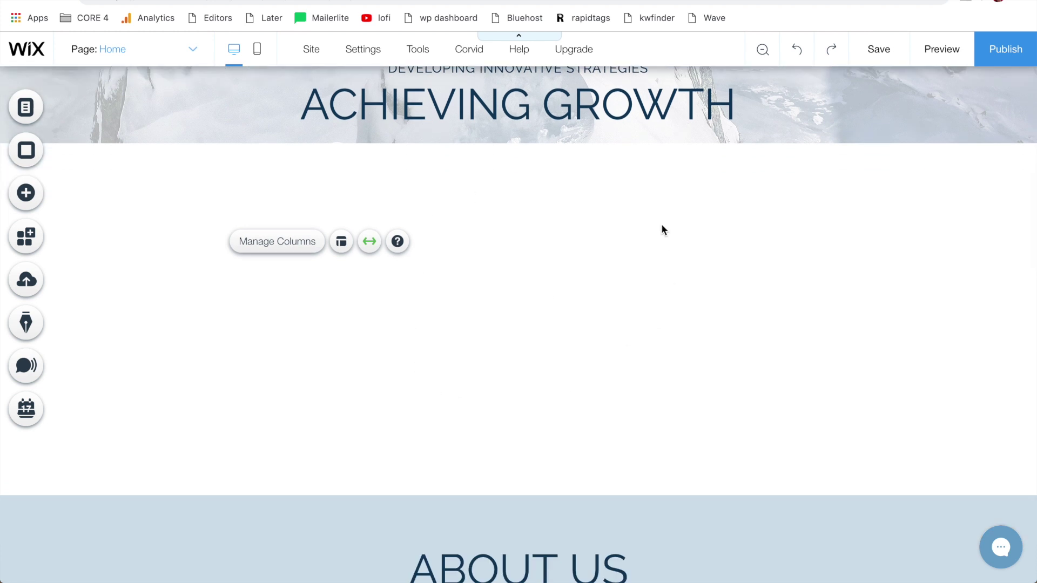
scroll(512, 355, down, 3)
scroll(512, 355, down, 5)
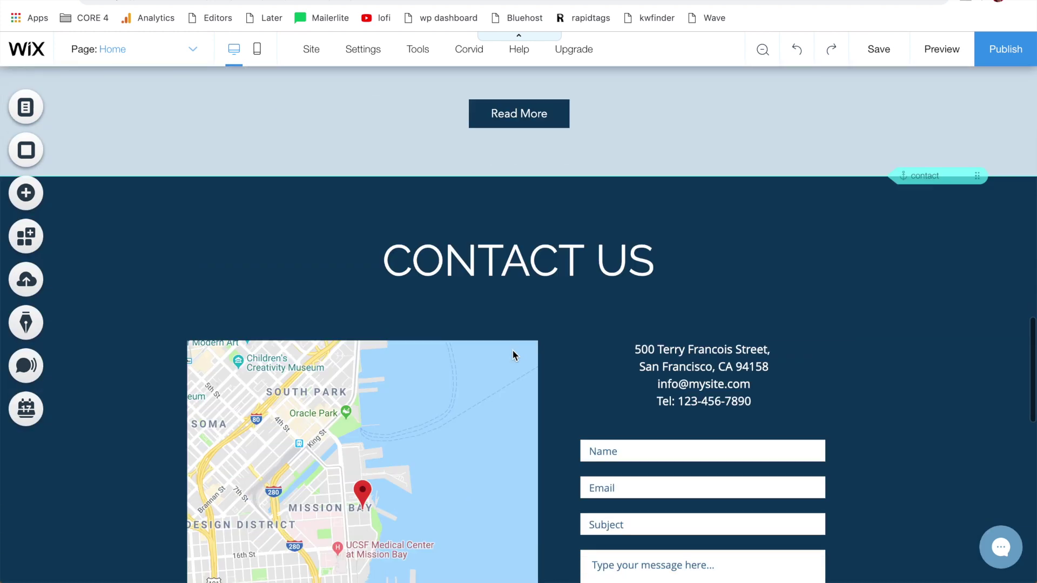
scroll(512, 355, down, 5)
scroll(512, 354, down, 3)
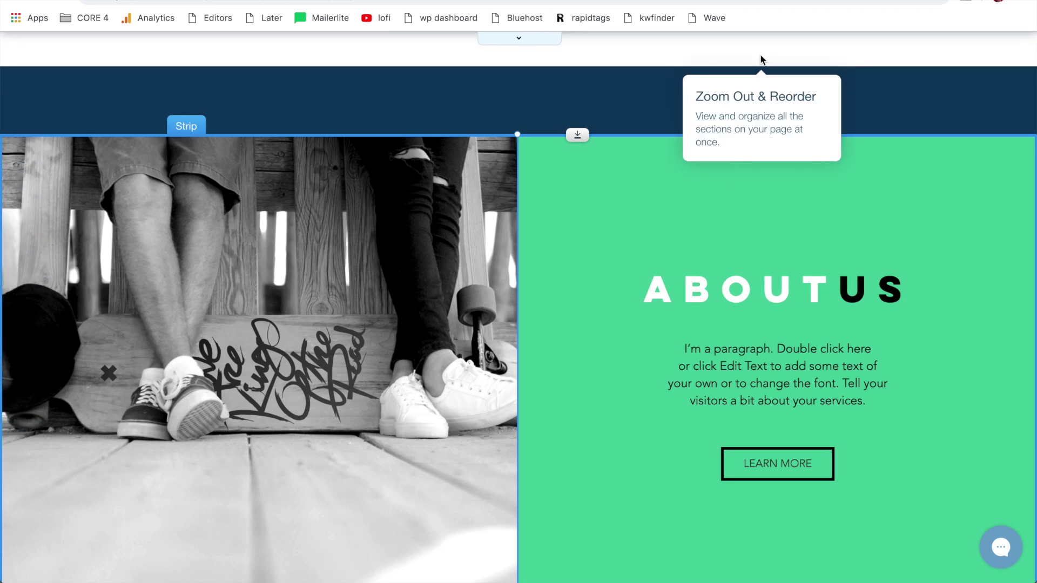
In Zoom Out & Reorder, move the About Us strip up under the hero and delete the blank space.
click(762, 53)
scroll(587, 290, down, 4)
scroll(586, 288, down, 1)
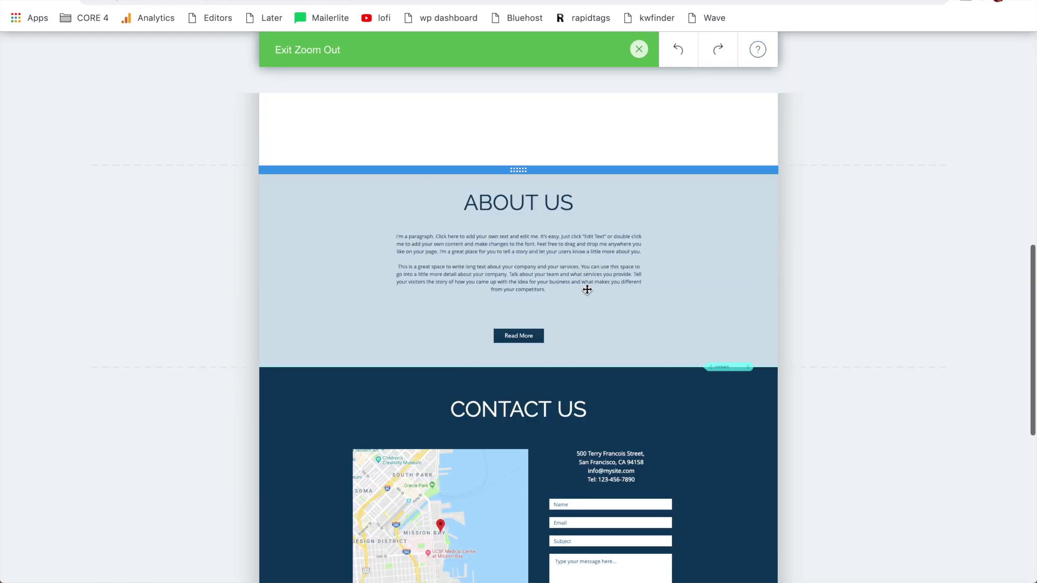
scroll(565, 216, up, 1)
scroll(531, 185, down, 3)
scroll(538, 154, down, 3)
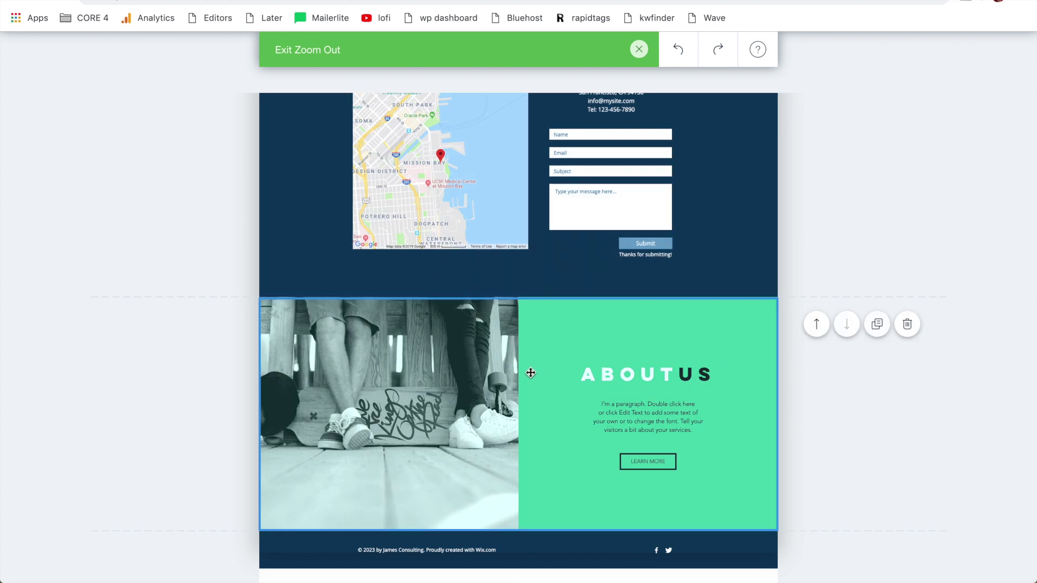
drag(530, 374, 519, 166)
scroll(535, 244, up, 4)
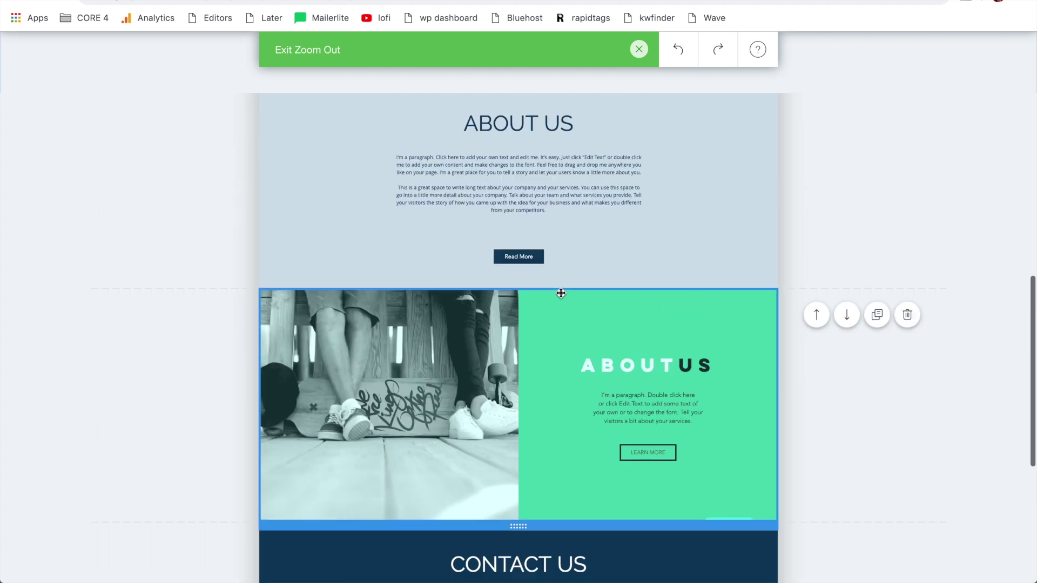
scroll(559, 324, up, 2)
drag(551, 397, 560, 162)
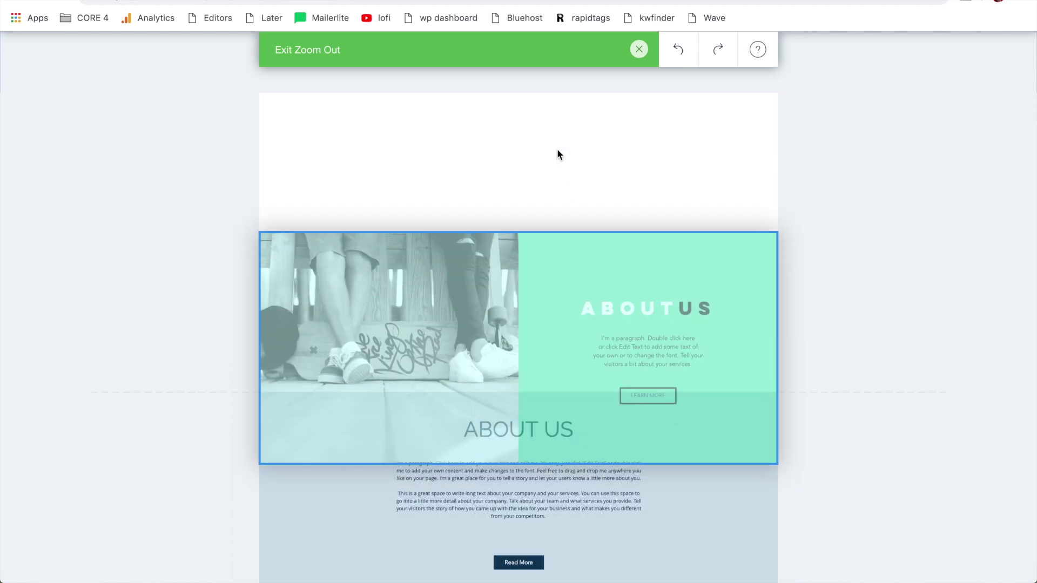
scroll(572, 268, up, 3)
scroll(573, 267, up, 1)
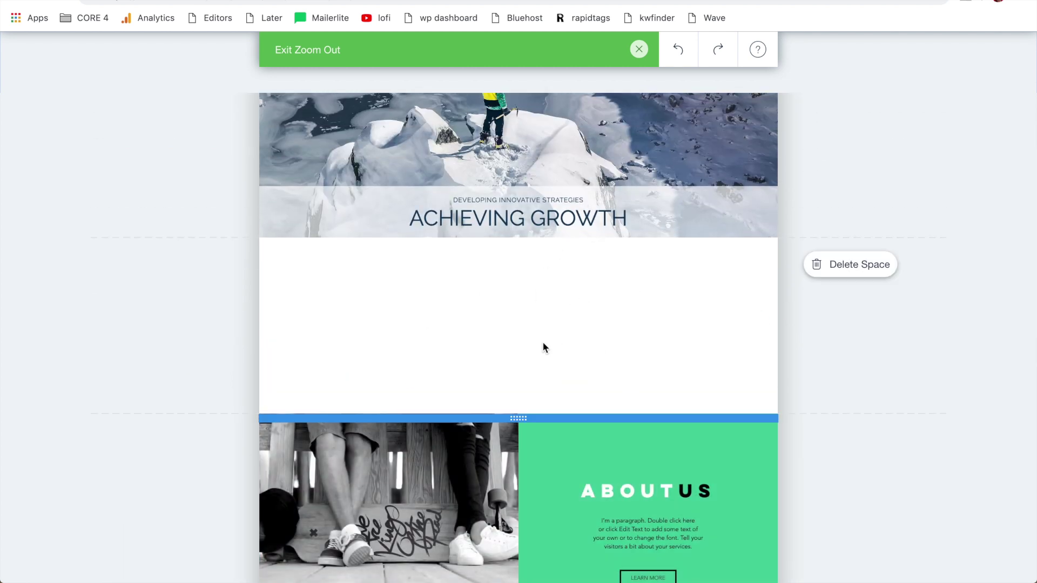
drag(517, 418, 502, 343)
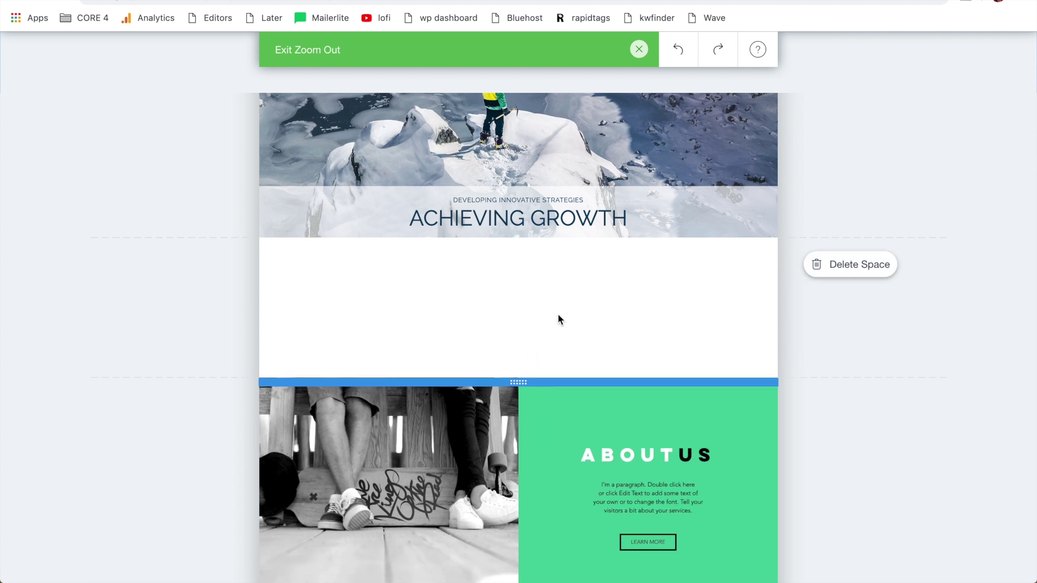
click(847, 265)
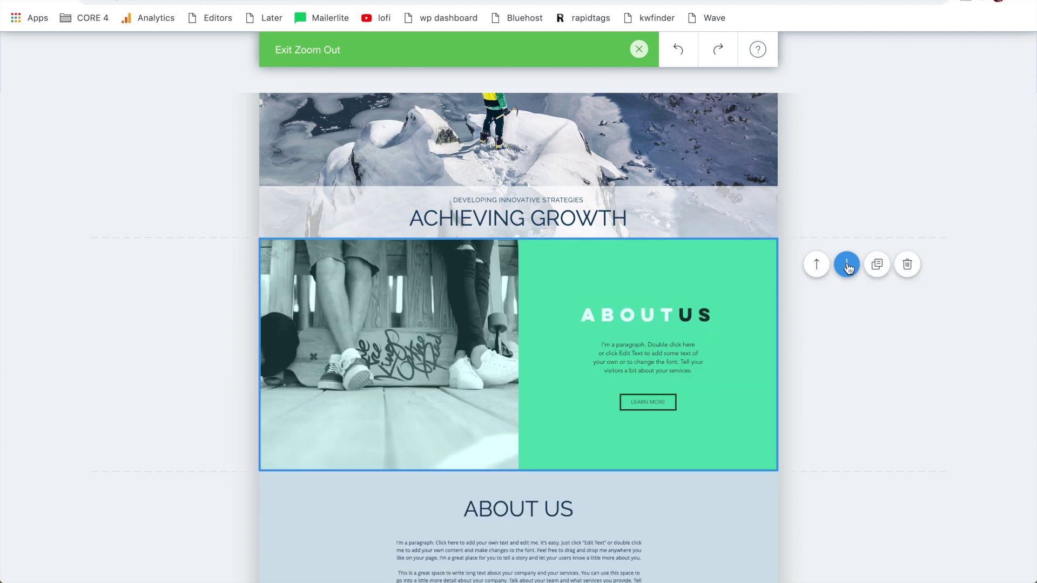
click(640, 51)
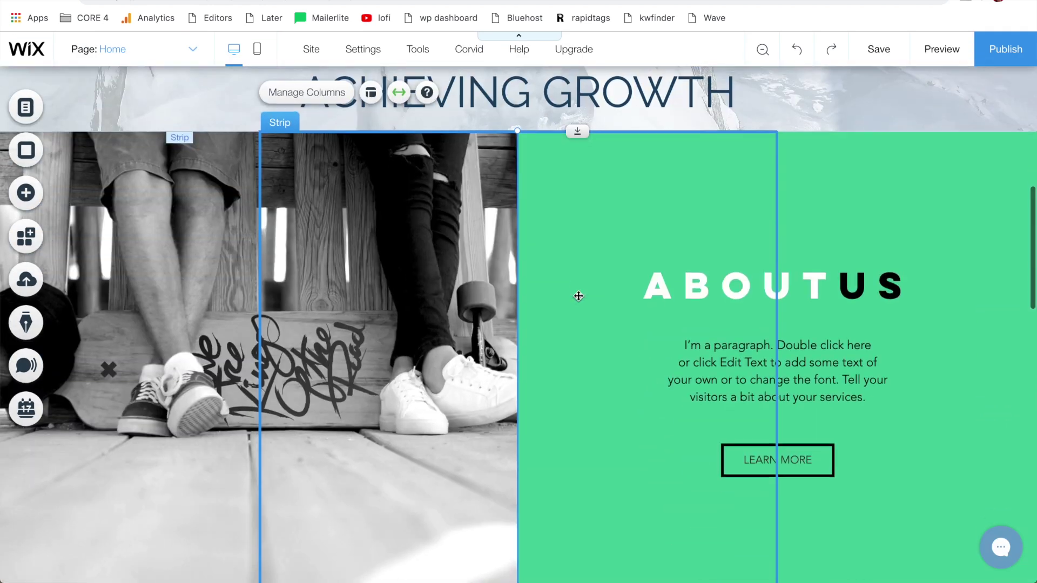
scroll(815, 252, down, 5)
scroll(845, 422, down, 2)
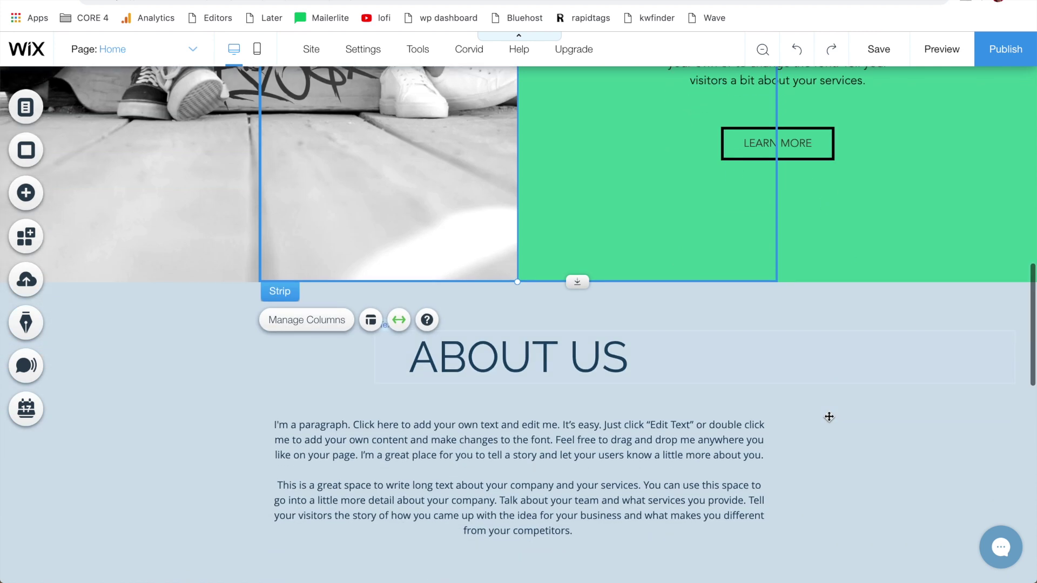
scroll(828, 417, down, 5)
scroll(829, 417, down, 10)
scroll(829, 416, down, 2)
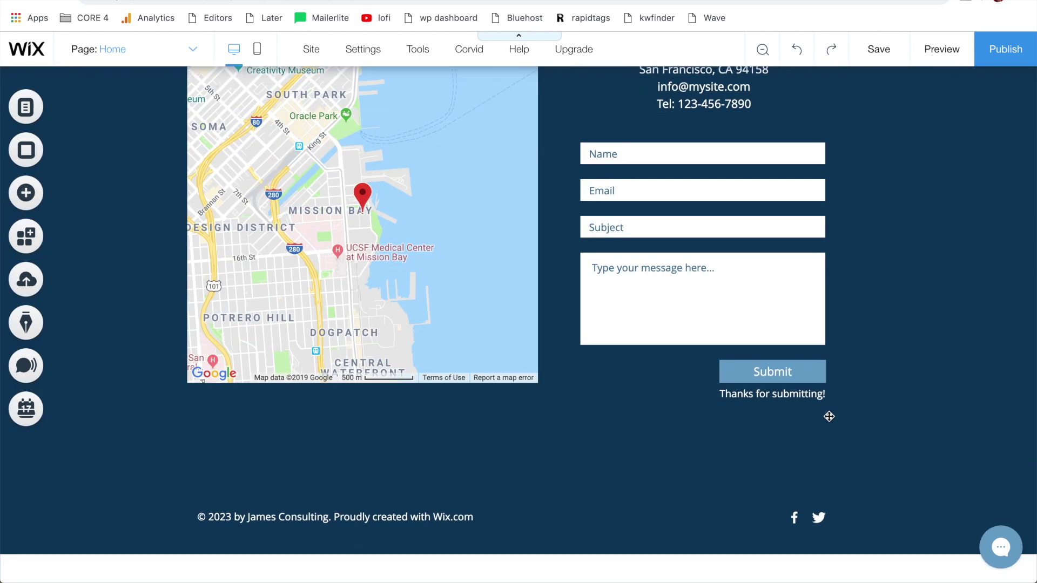
scroll(829, 417, up, 6)
scroll(829, 417, up, 3)
scroll(829, 417, up, 3)
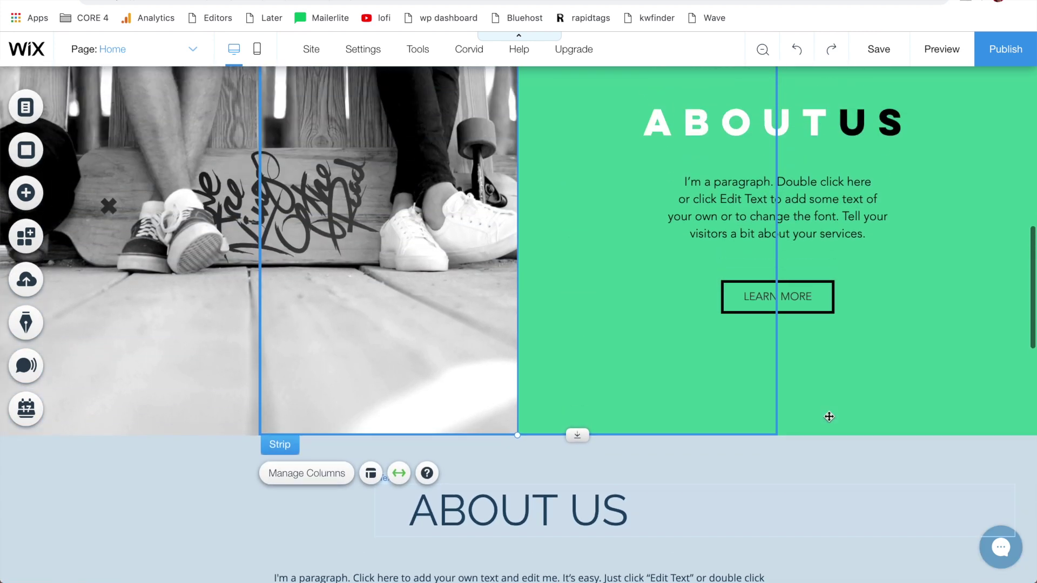
scroll(829, 417, up, 1)
scroll(829, 416, up, 1)
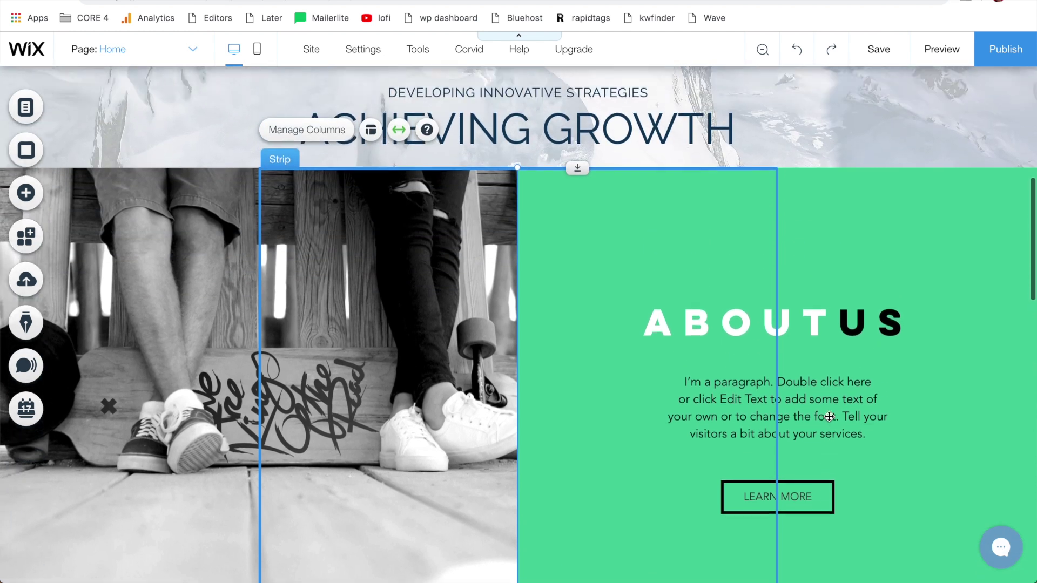
Select the green skateboard About Us strip and delete it.
click(965, 212)
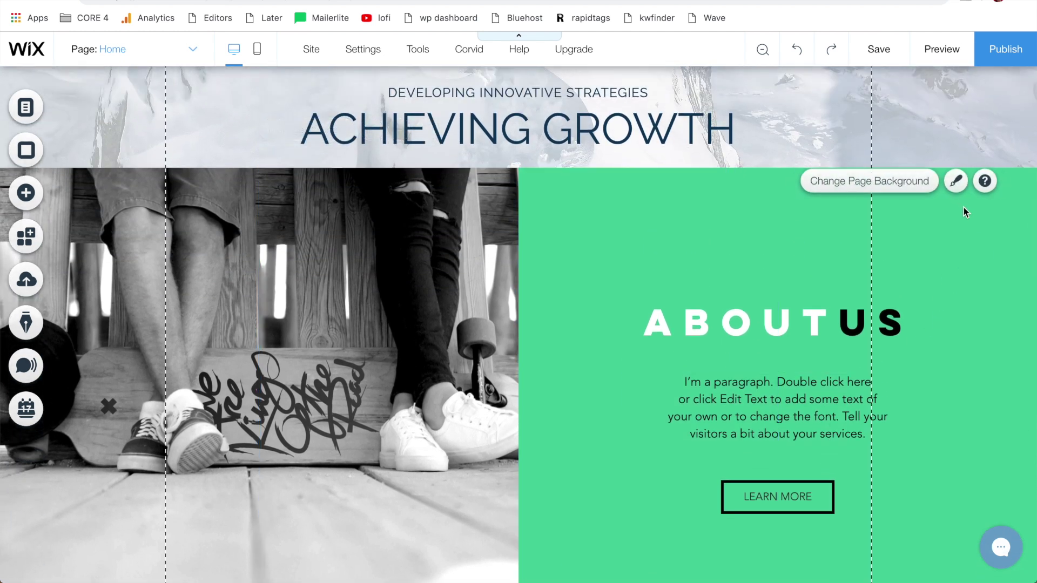
click(755, 244)
key(Delete)
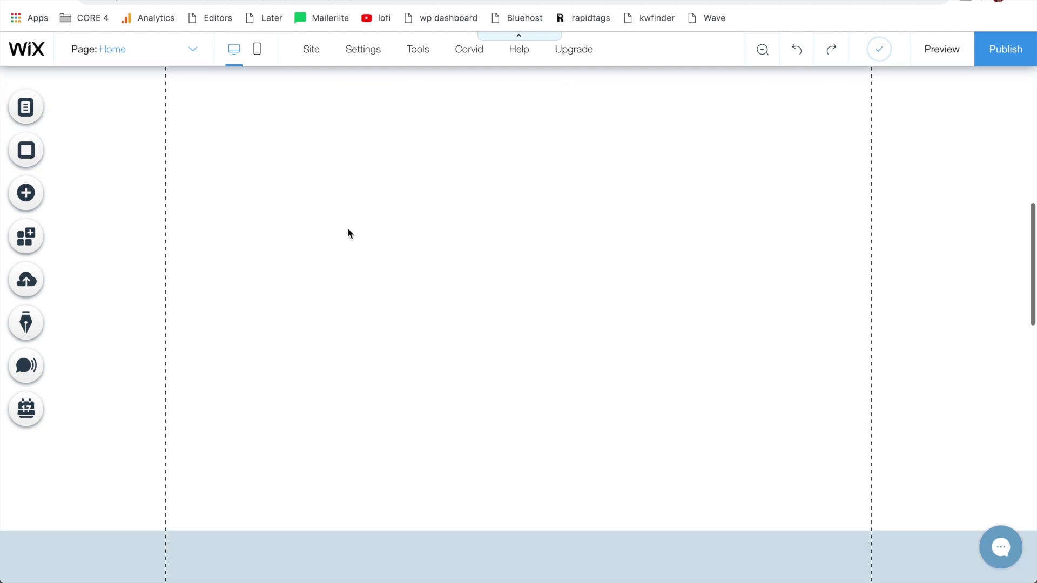
scroll(348, 233, up, 2)
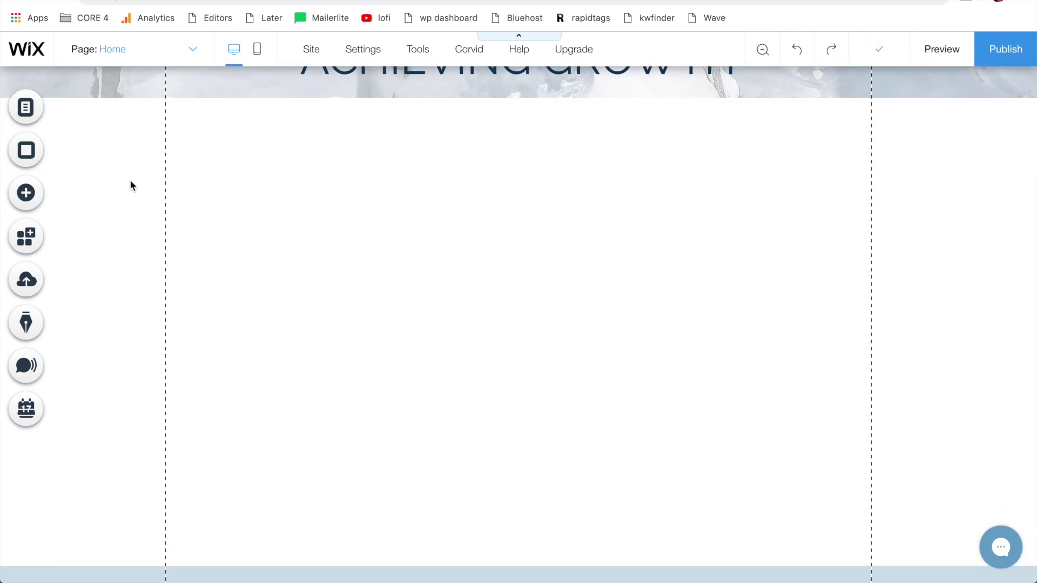
scroll(297, 202, up, 3)
scroll(298, 201, down, 1)
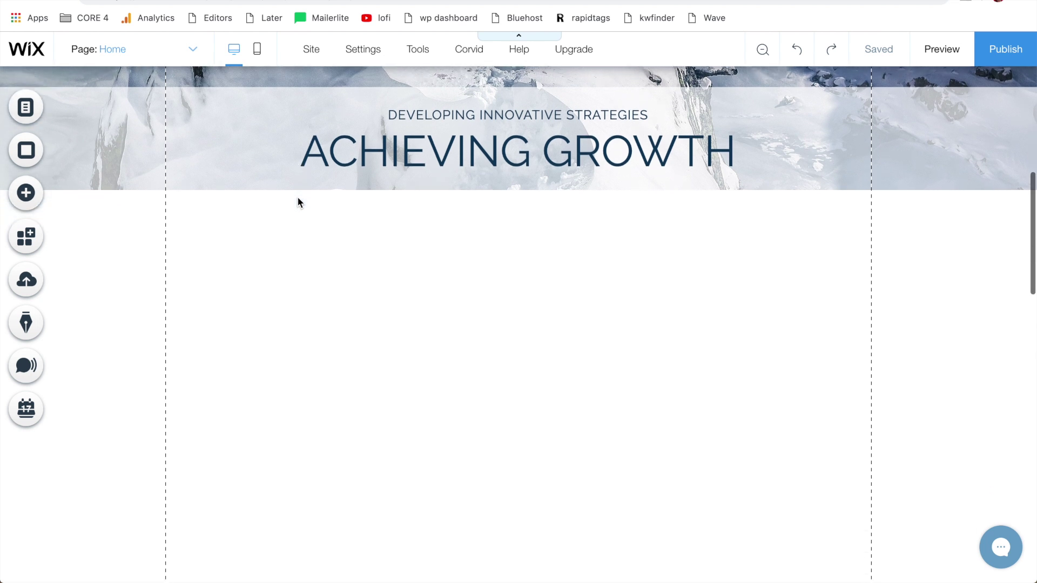
Add a Heading 1 text box in the blank space below the banner and start editing it.
click(40, 199)
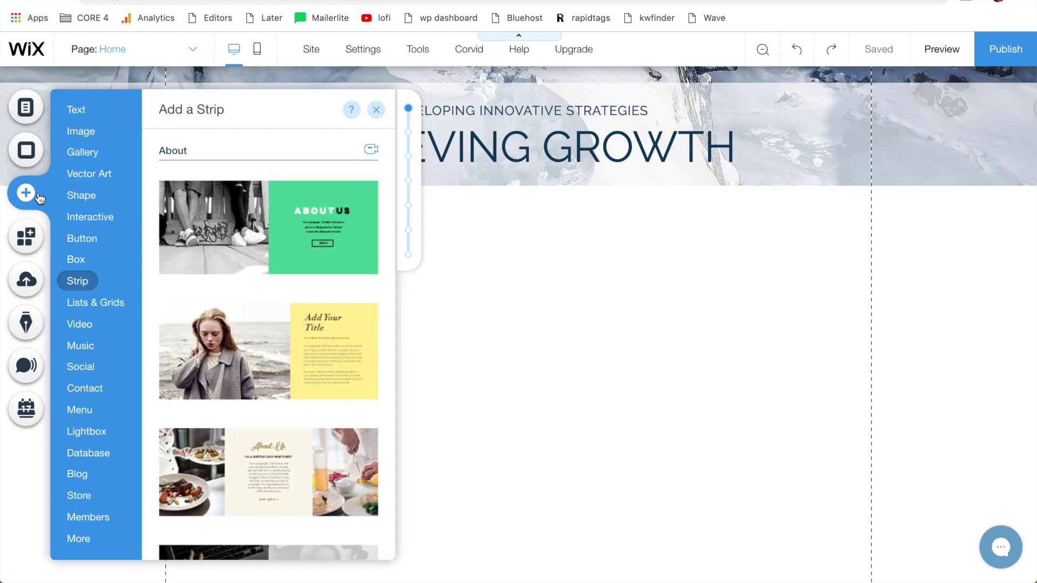
click(80, 111)
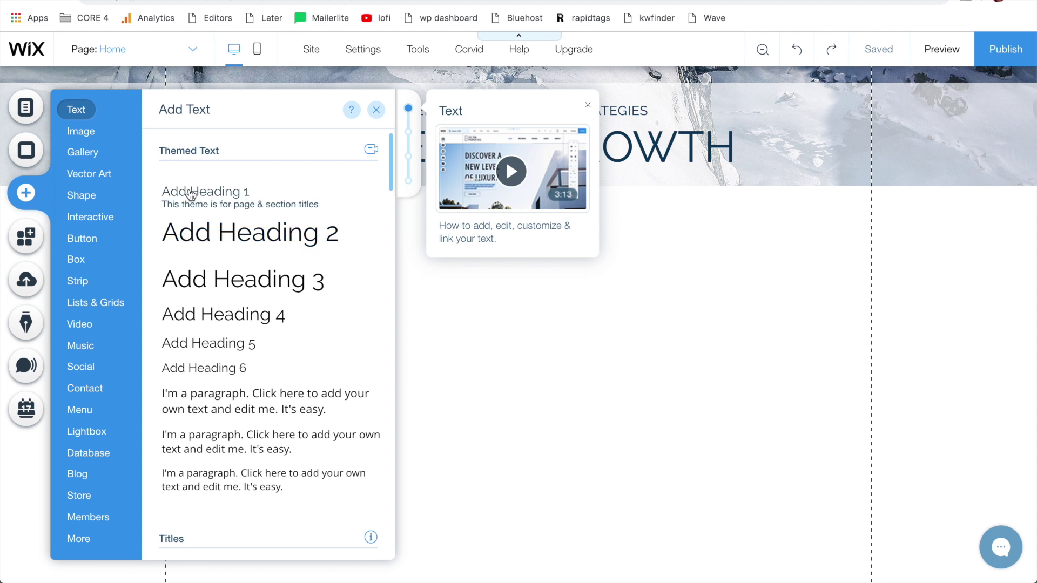
mouse_move(206, 196)
mouse_down()
mouse_move(489, 322)
mouse_move(491, 281)
mouse_up()
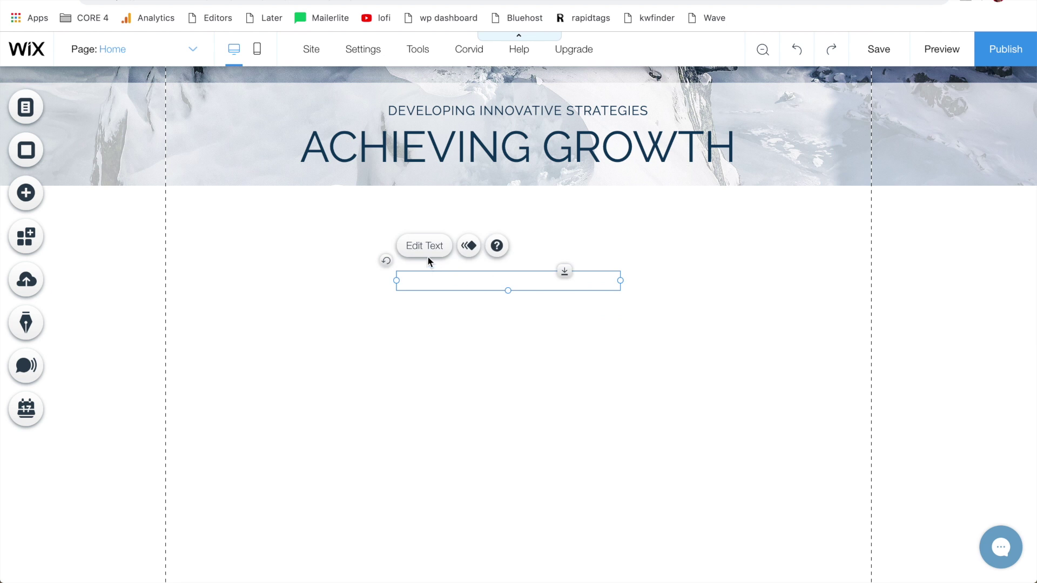
click(423, 253)
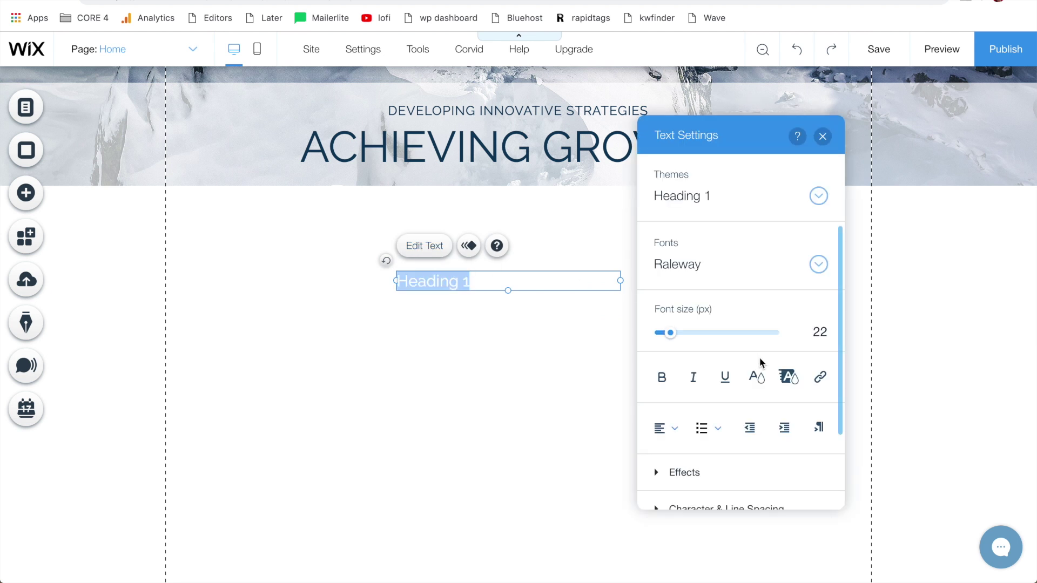
Make the heading black at font size 72 and widen its box to fit one line.
click(757, 375)
click(669, 368)
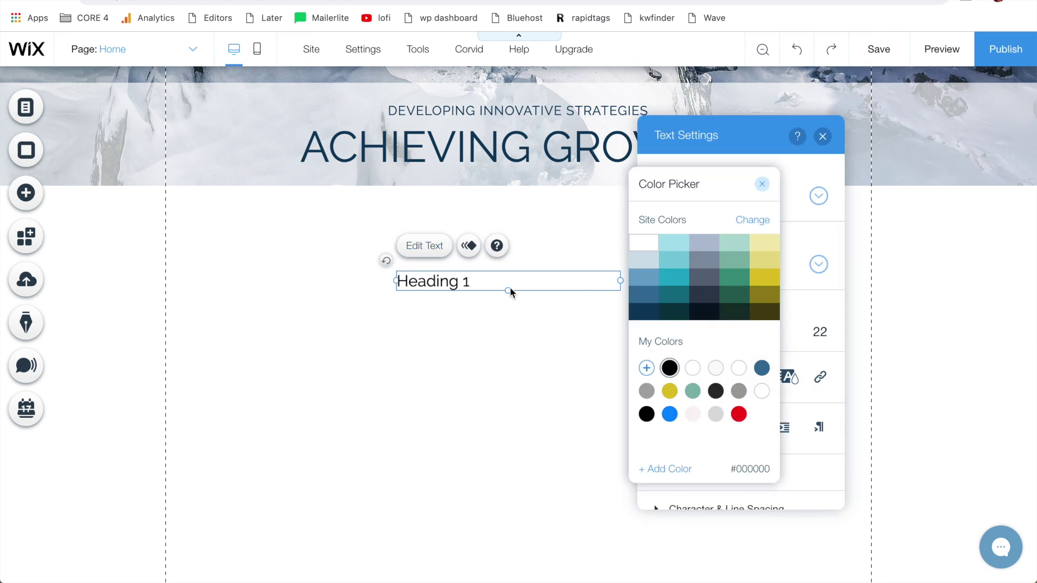
click(770, 183)
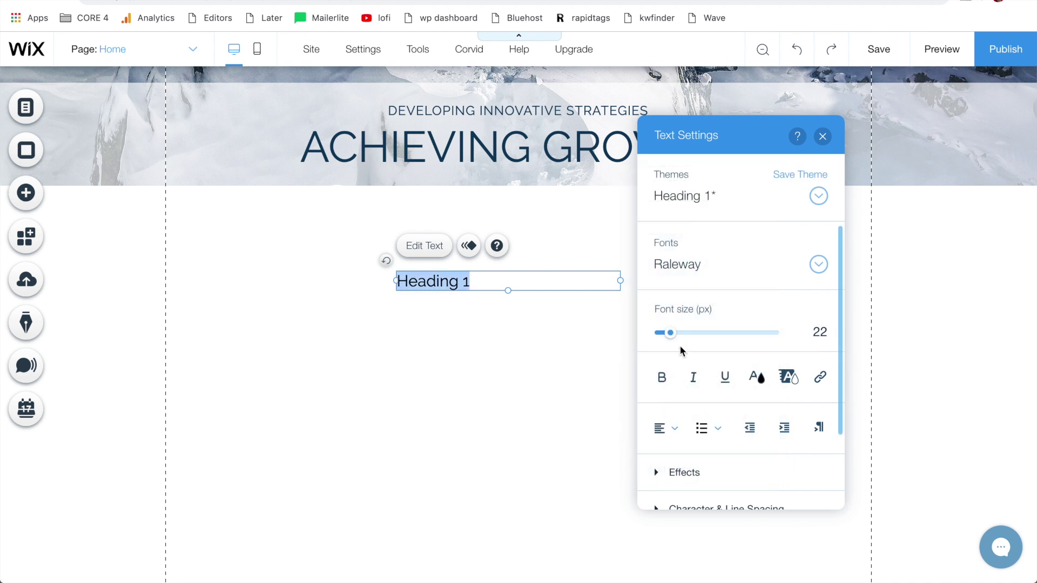
drag(664, 333, 707, 336)
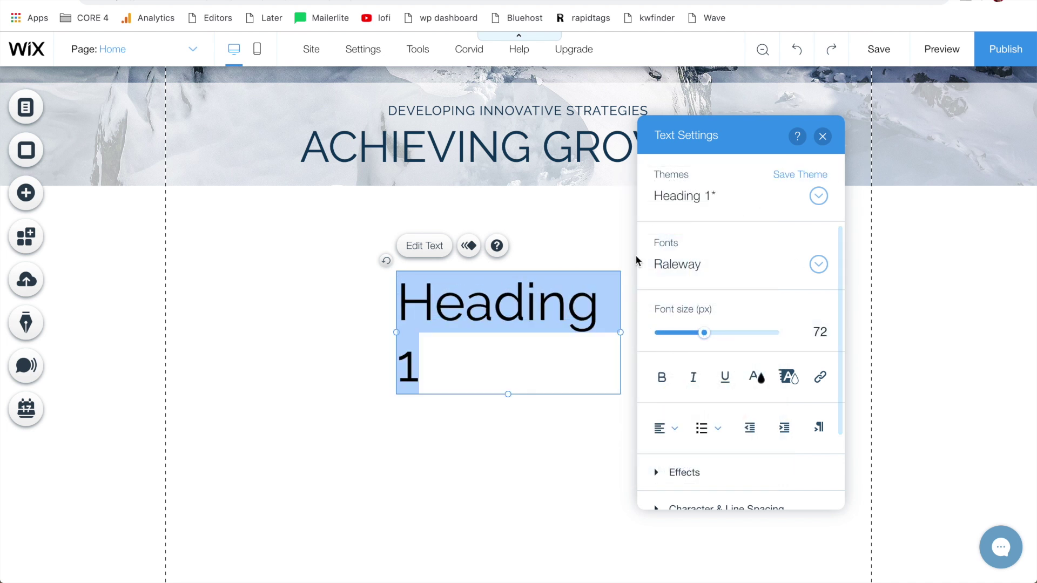
key(Escape)
drag(620, 332, 667, 334)
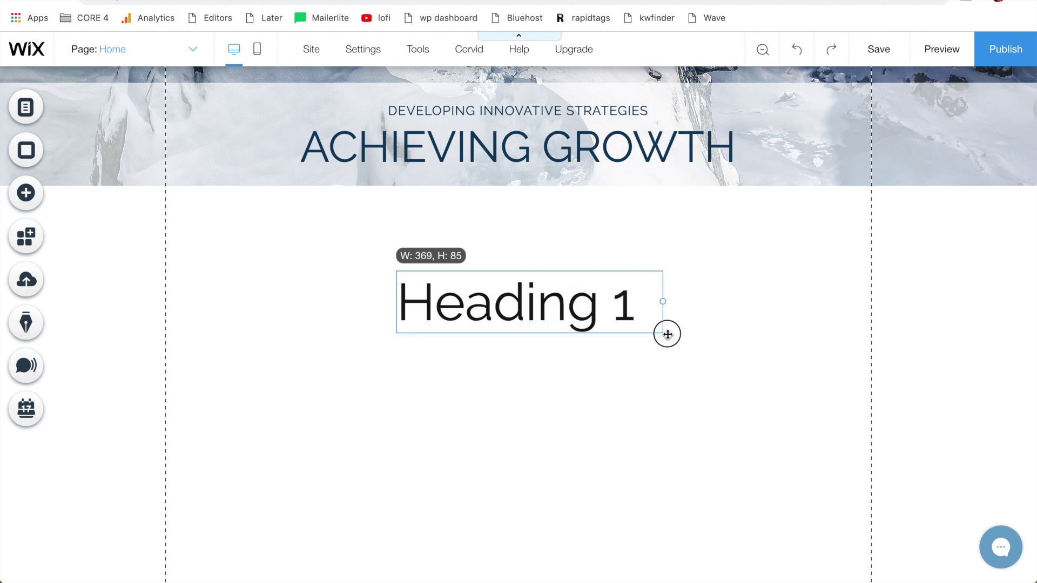
Delete the Heading 1 box and copy the ACHIEVING GROWTH heading.
mouse_move(543, 310)
mouse_down()
mouse_move(529, 298)
mouse_move(533, 309)
mouse_up()
scroll(535, 311, down, 3)
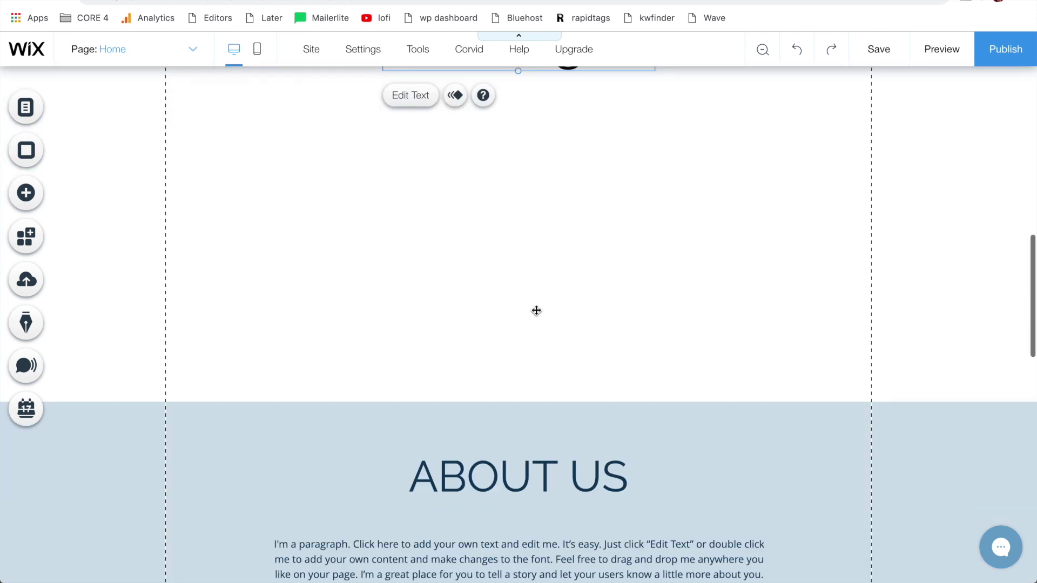
scroll(537, 307, down, 2)
scroll(527, 365, down, 1)
scroll(477, 295, up, 4)
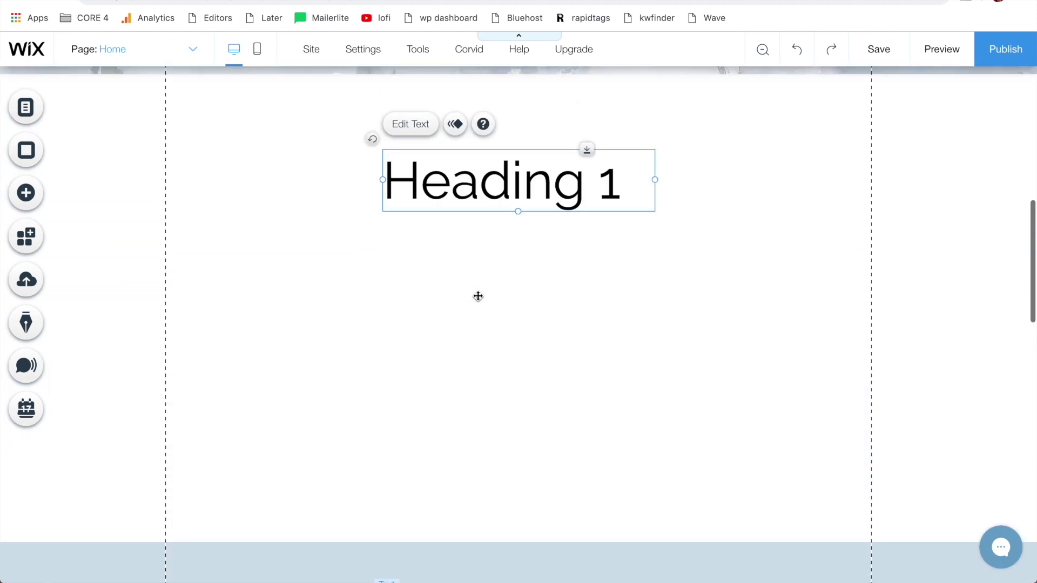
scroll(477, 294, up, 2)
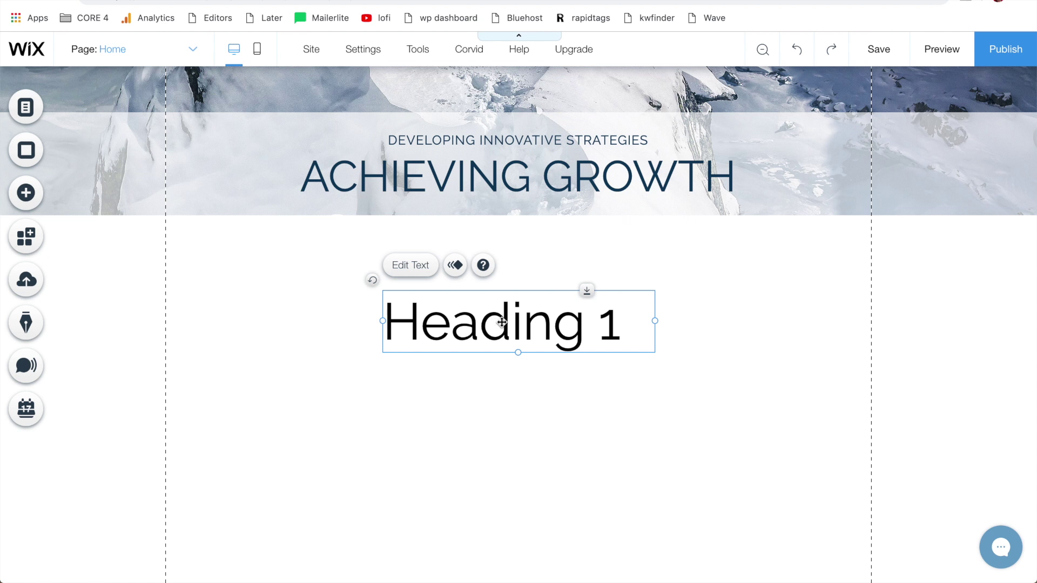
key(Delete)
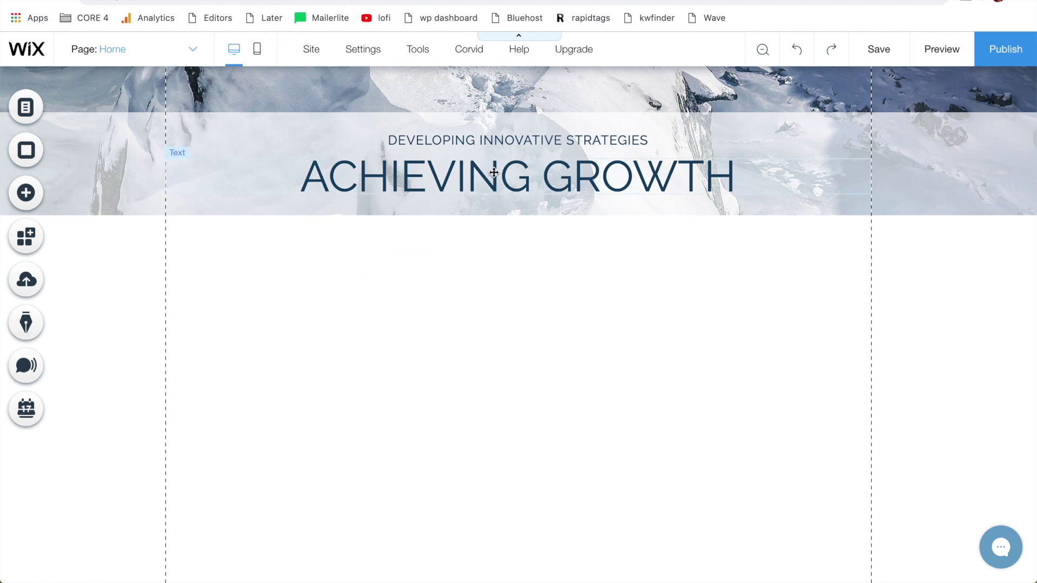
click(493, 172)
key(ctrl+s)
Dismiss the heading's context menu and select the empty page area below the banner.
right_click(494, 173)
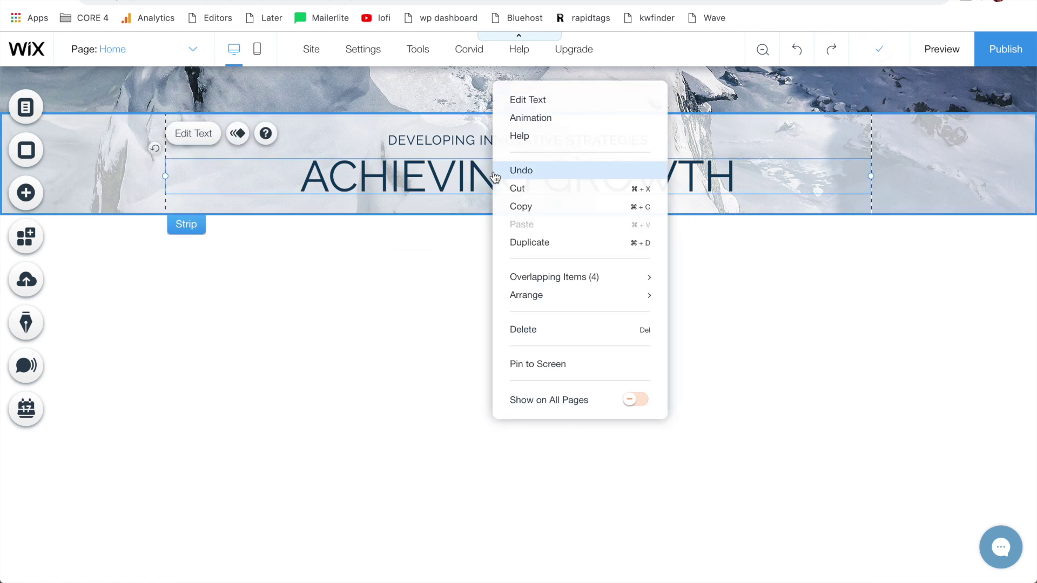
click(541, 211)
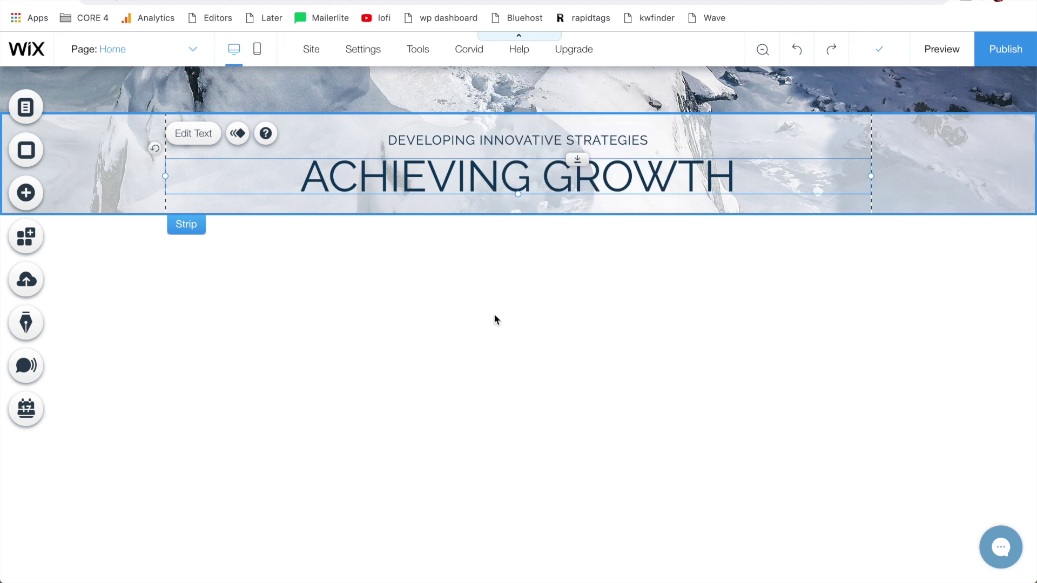
click(493, 314)
scroll(452, 367, down, 2)
Paste the ACHIEVING GROWTH heading below the banner, centre it, and select the About Us paragraph.
right_click(436, 289)
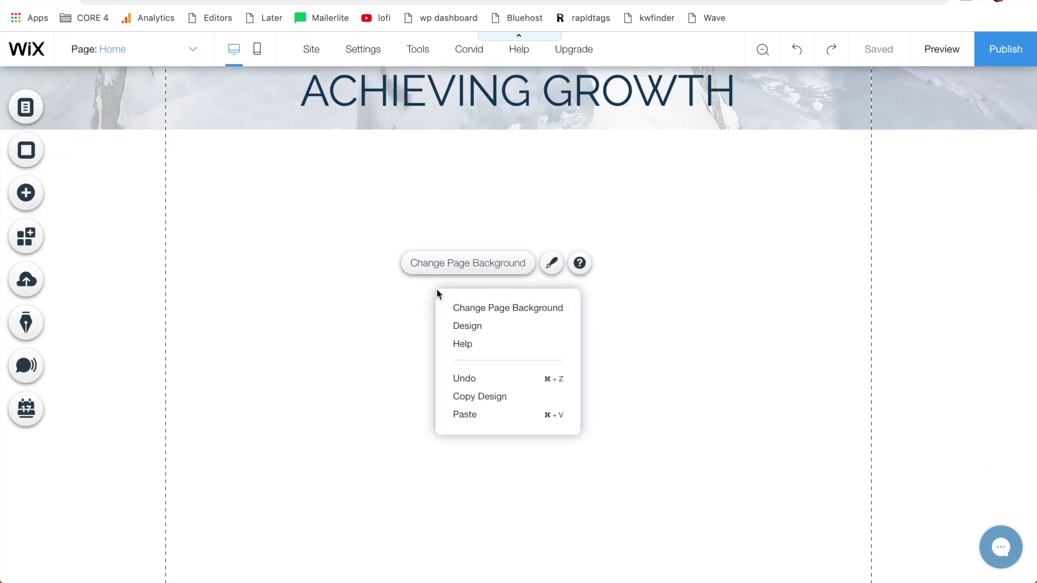
click(481, 418)
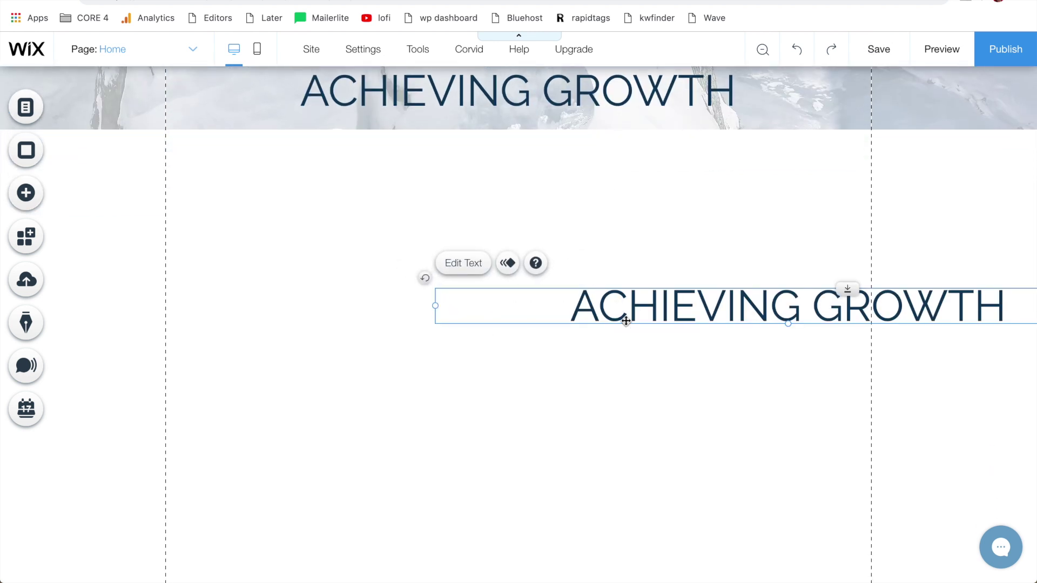
drag(624, 315, 353, 245)
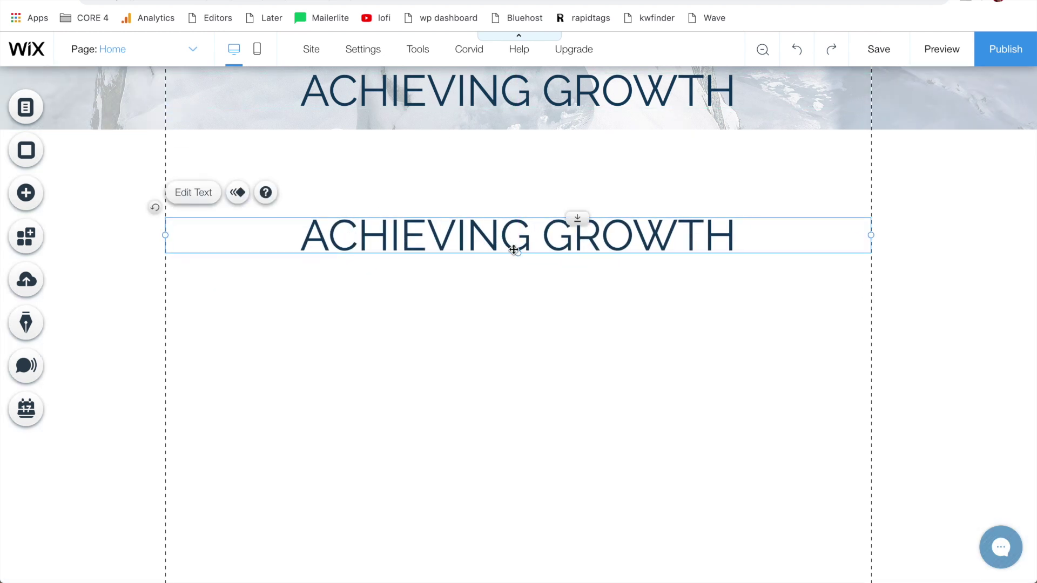
scroll(514, 249, down, 1)
scroll(484, 255, down, 3)
scroll(445, 498, down, 3)
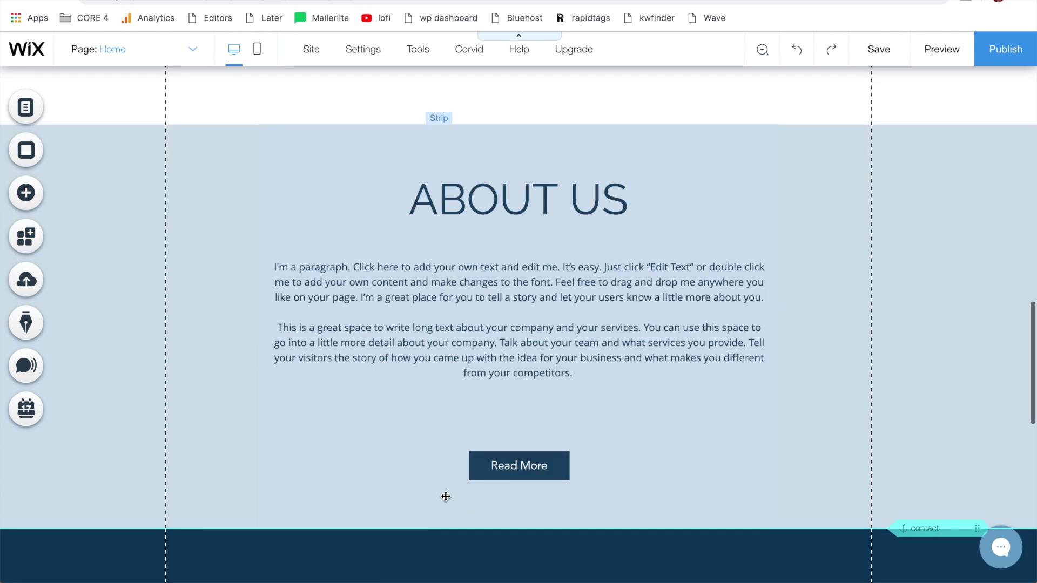
scroll(600, 199, up, 4)
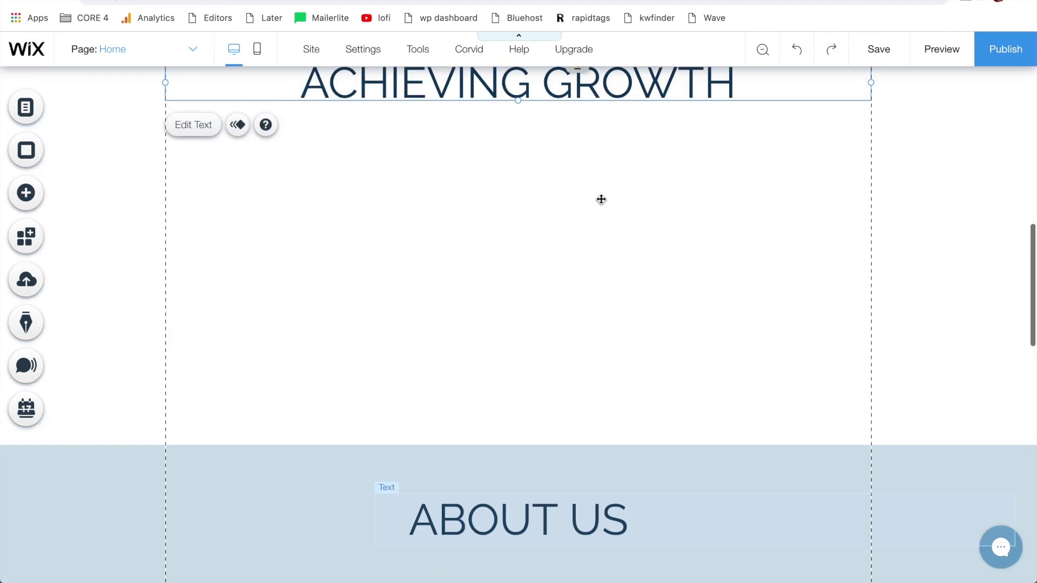
scroll(601, 200, up, 2)
scroll(488, 223, down, 3)
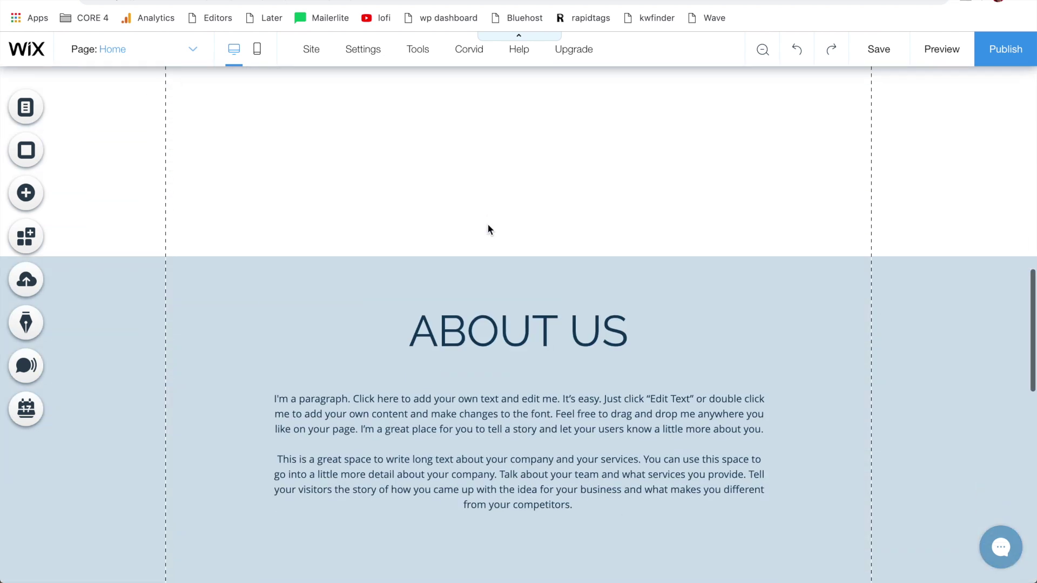
click(458, 428)
scroll(459, 427, down, 2)
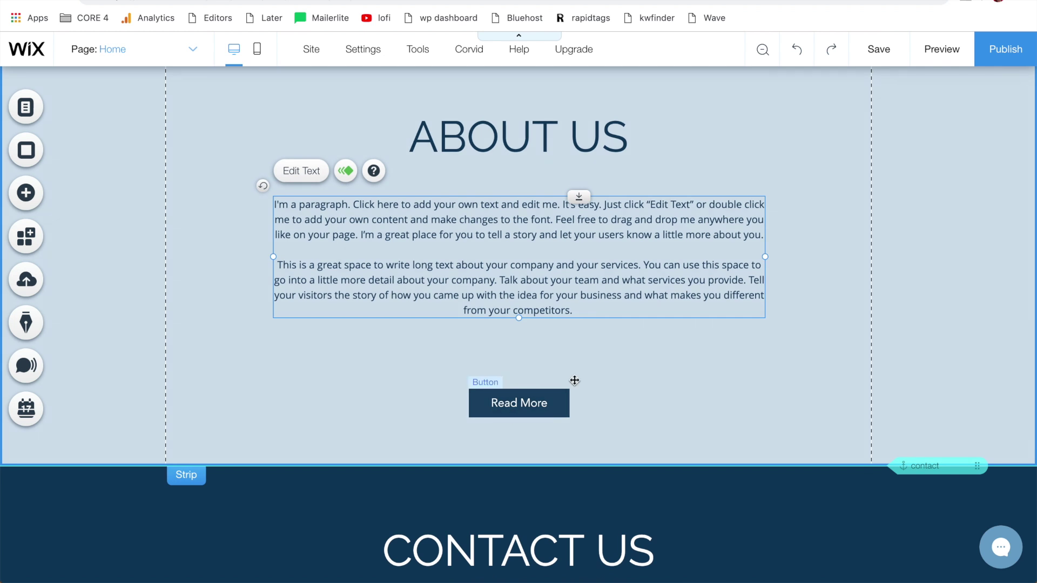
scroll(600, 250, up, 5)
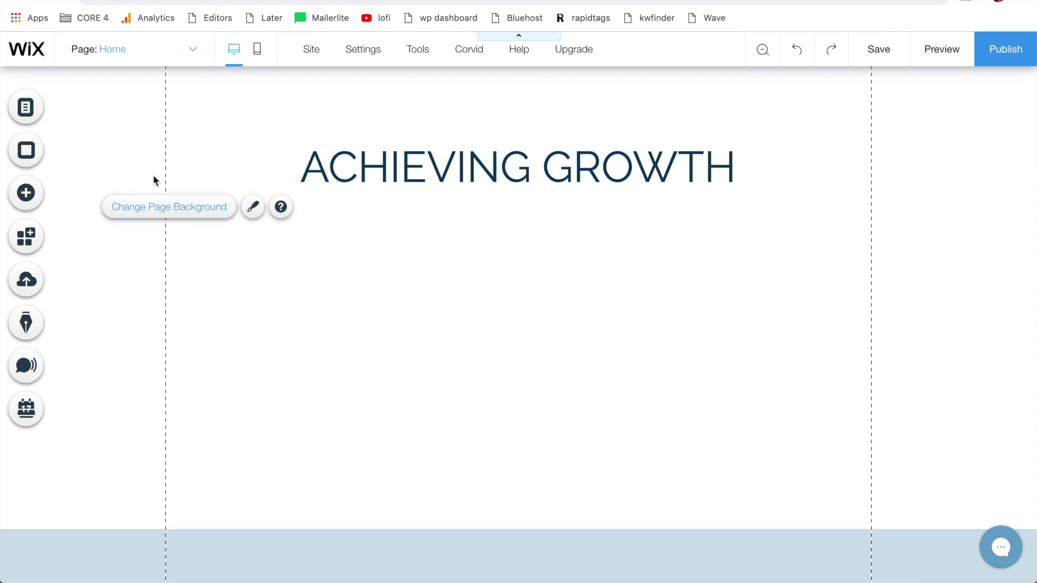
scroll(94, 133, up, 2)
scroll(126, 340, down, 5)
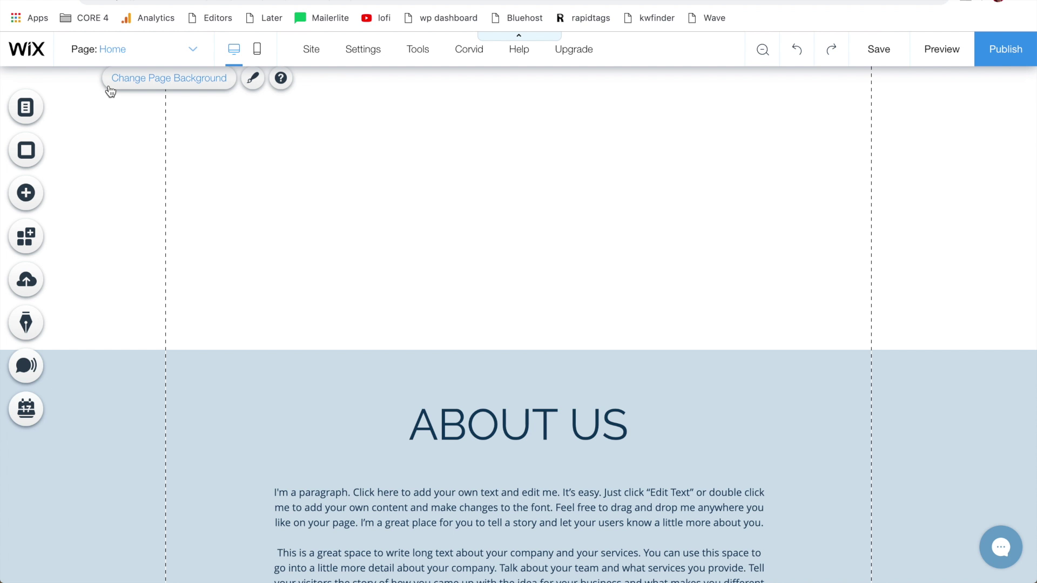
Set the page background to the light-blue site colour #A9E1EC and close the panel.
click(147, 82)
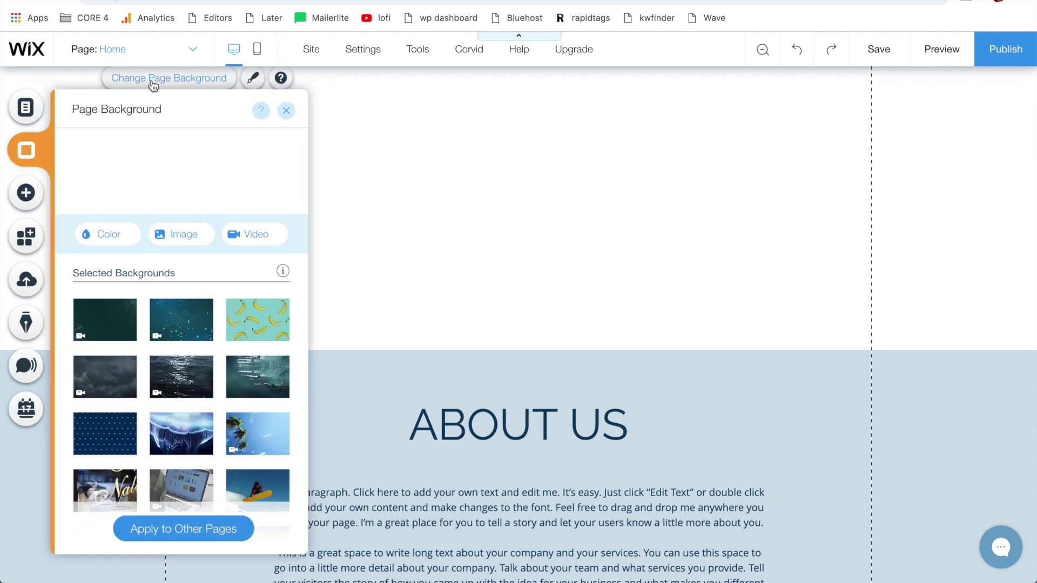
click(104, 235)
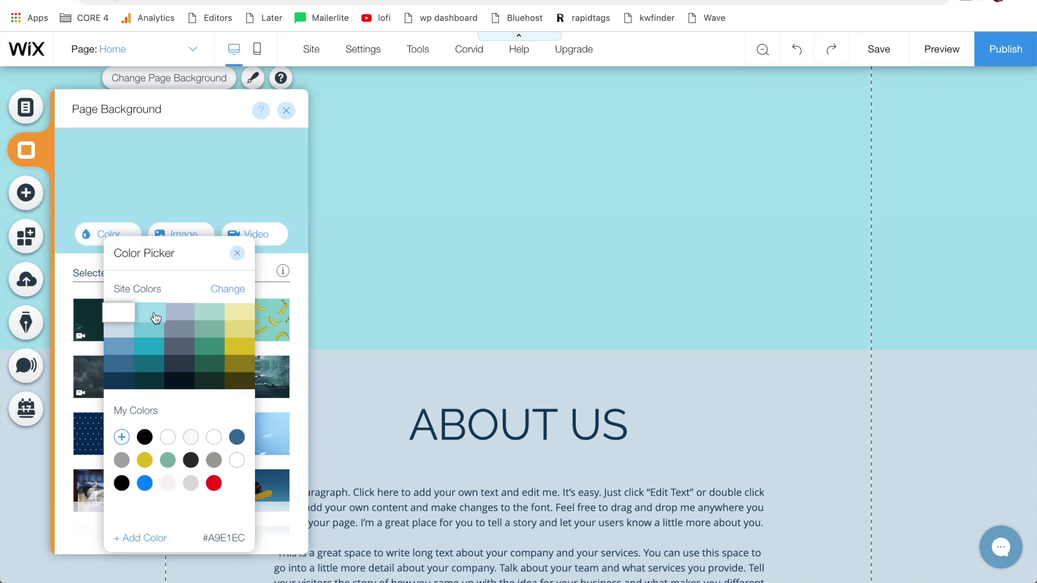
click(155, 317)
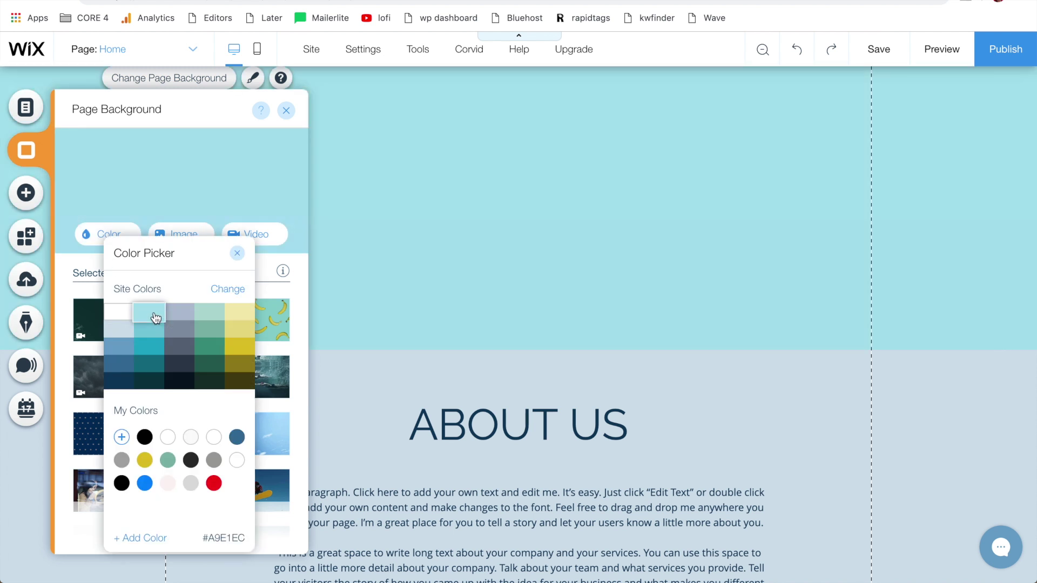
click(238, 256)
click(286, 110)
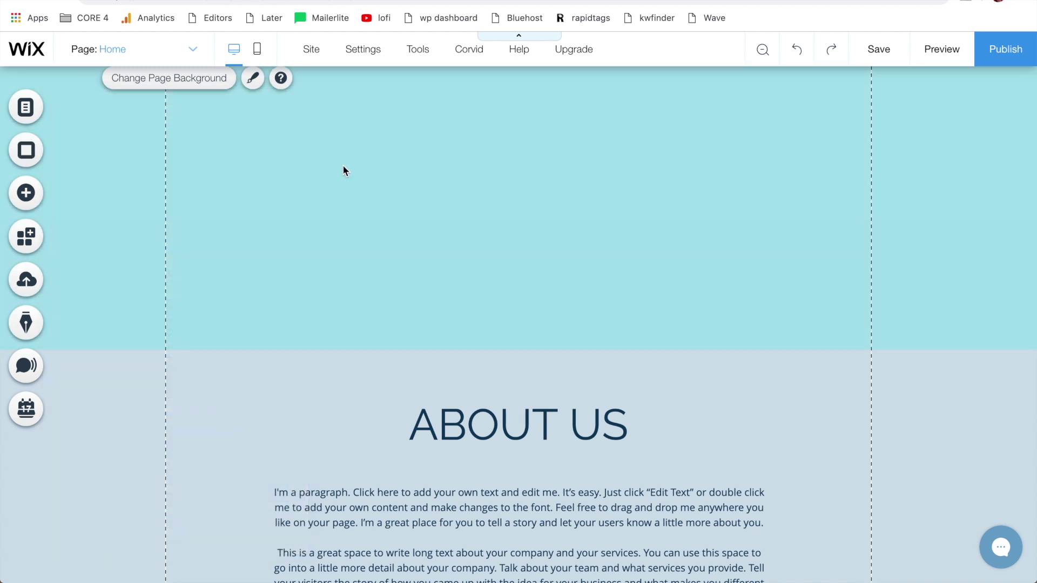
scroll(375, 211, down, 3)
scroll(375, 204, down, 1)
Undo the accidental resize of the About Us strip.
click(138, 239)
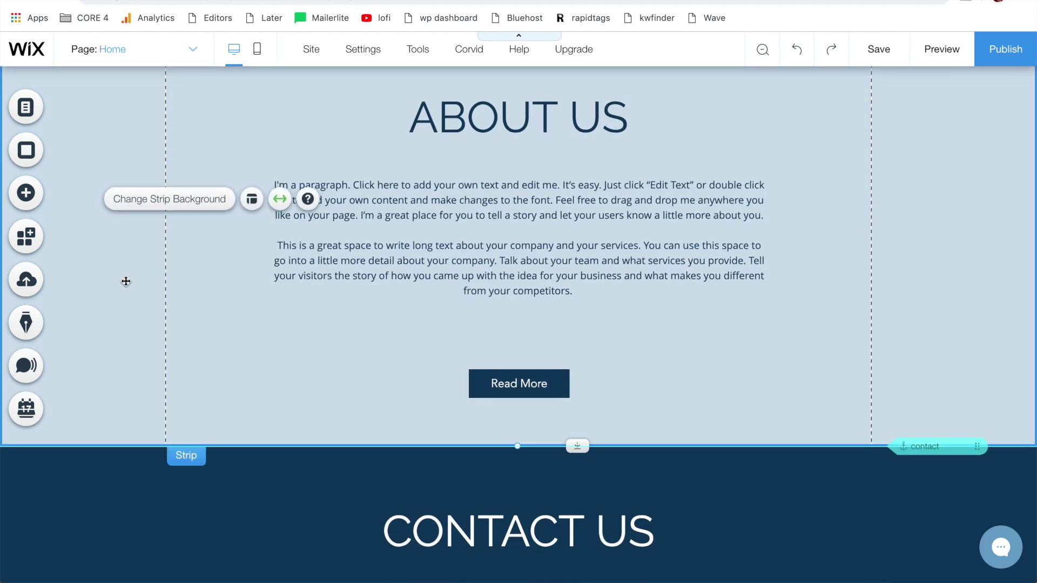
drag(125, 281, 124, 216)
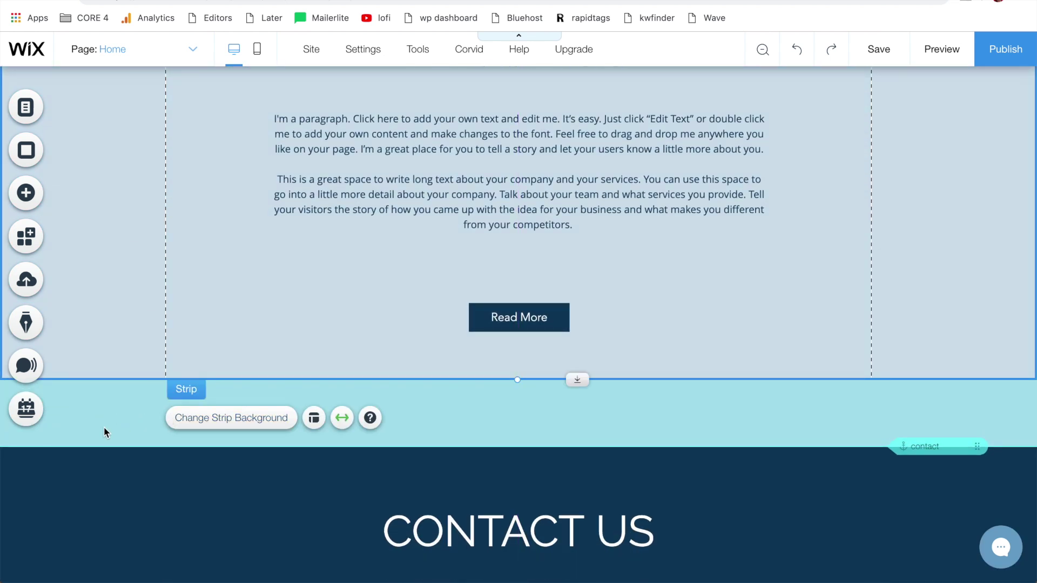
scroll(104, 430, up, 2)
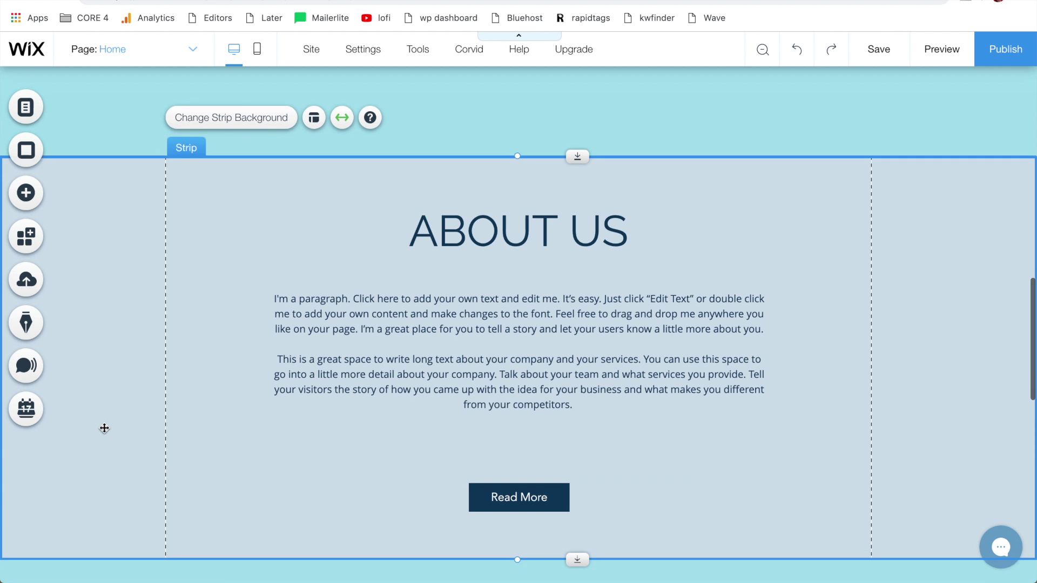
scroll(713, 346, down, 3)
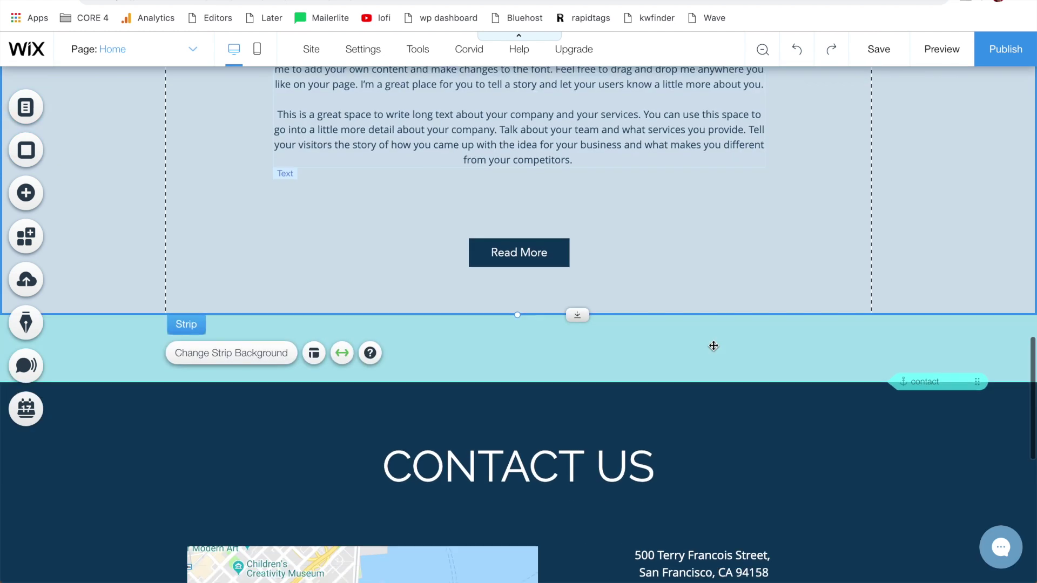
scroll(713, 345, up, 1)
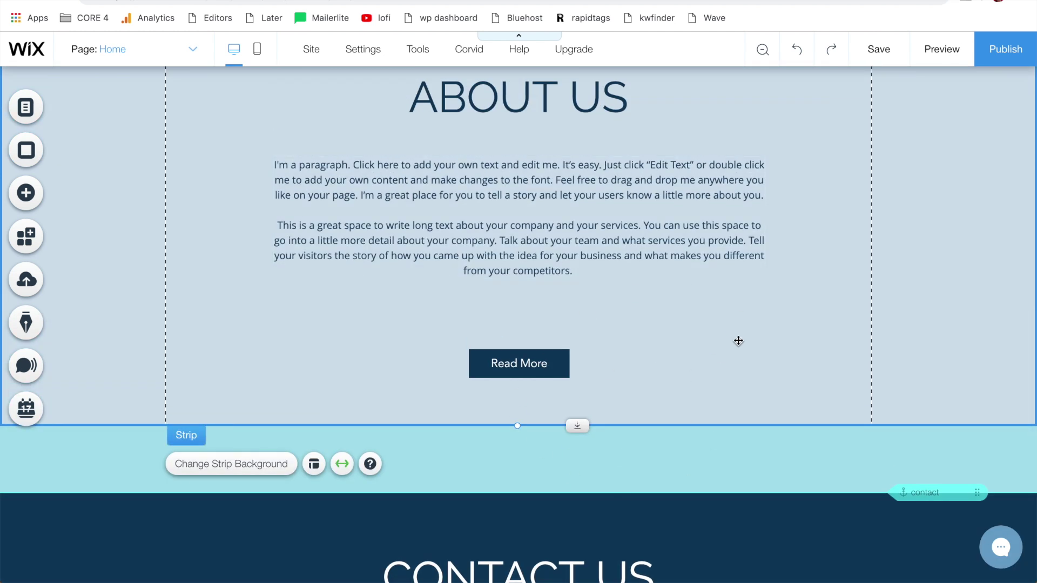
click(799, 57)
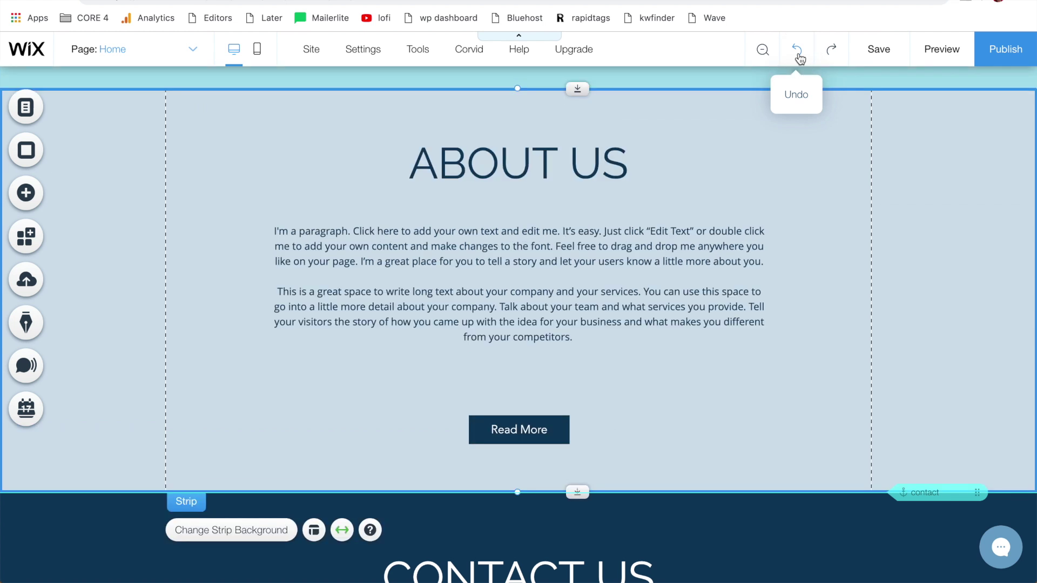
scroll(716, 232, up, 4)
scroll(486, 235, up, 2)
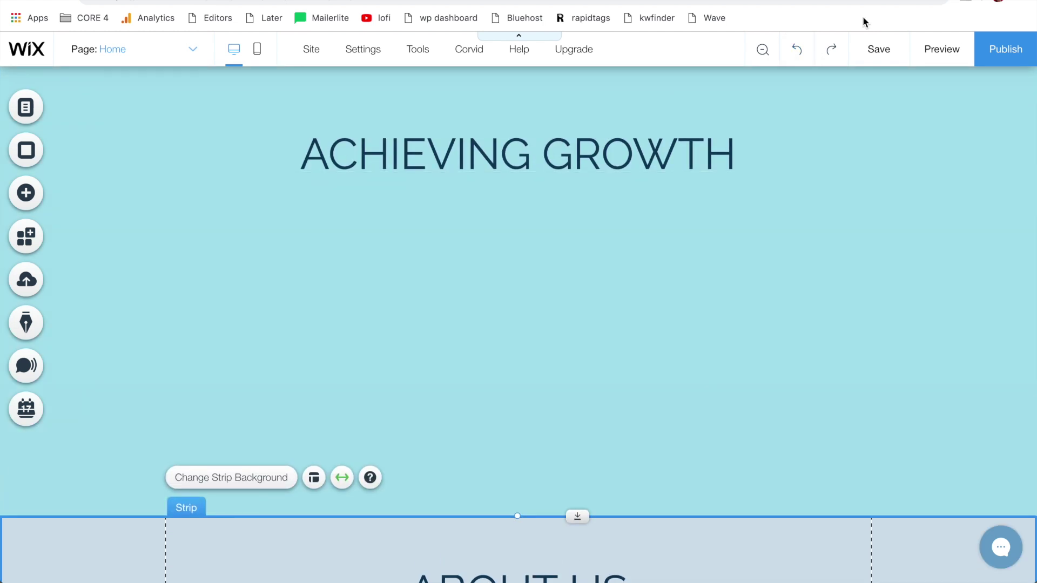
mouse_move(121, 202)
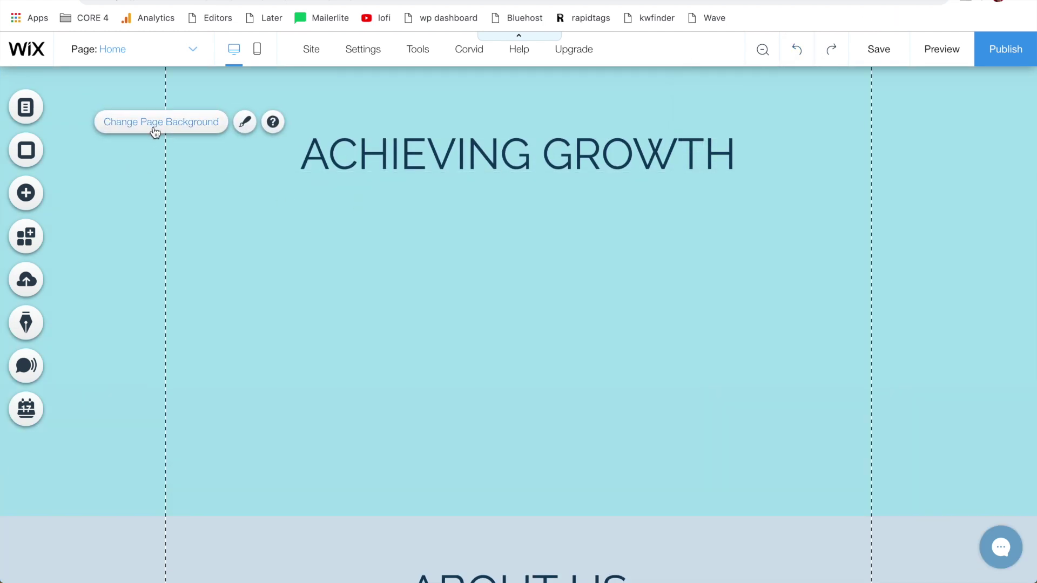
Set the page background back to white and close the panel.
click(153, 130)
click(108, 233)
click(124, 313)
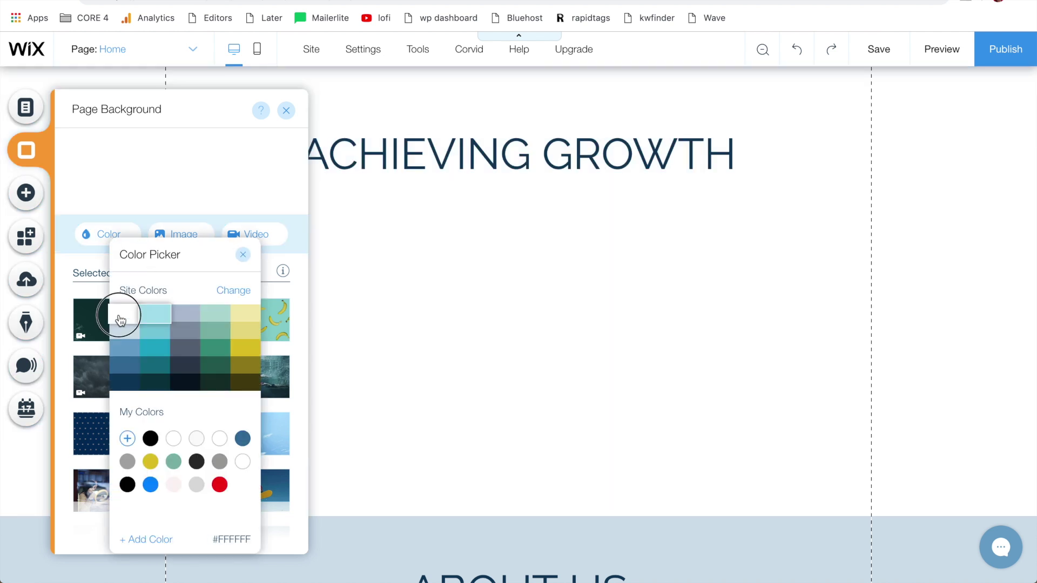
click(243, 255)
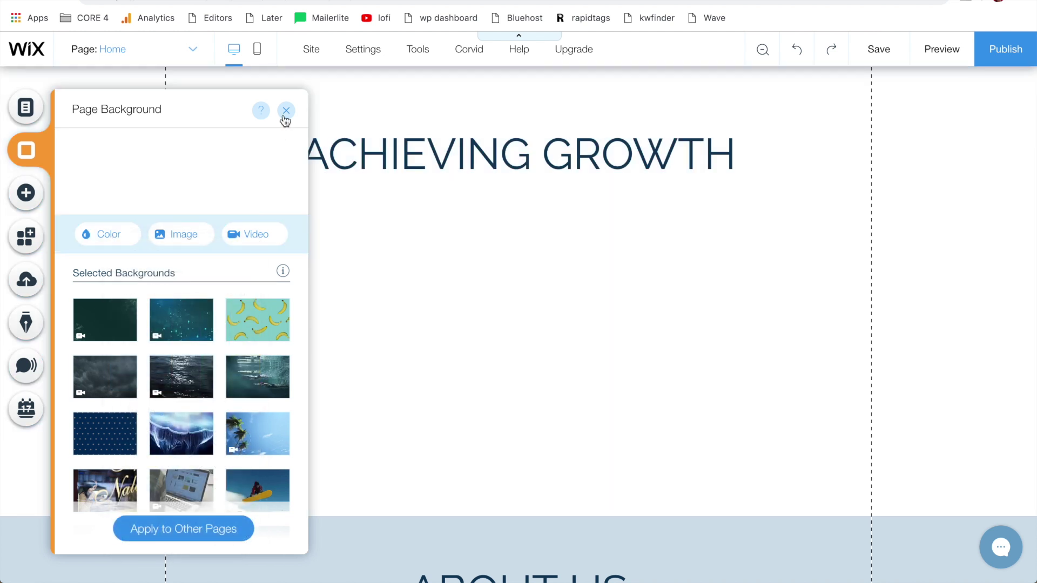
click(285, 110)
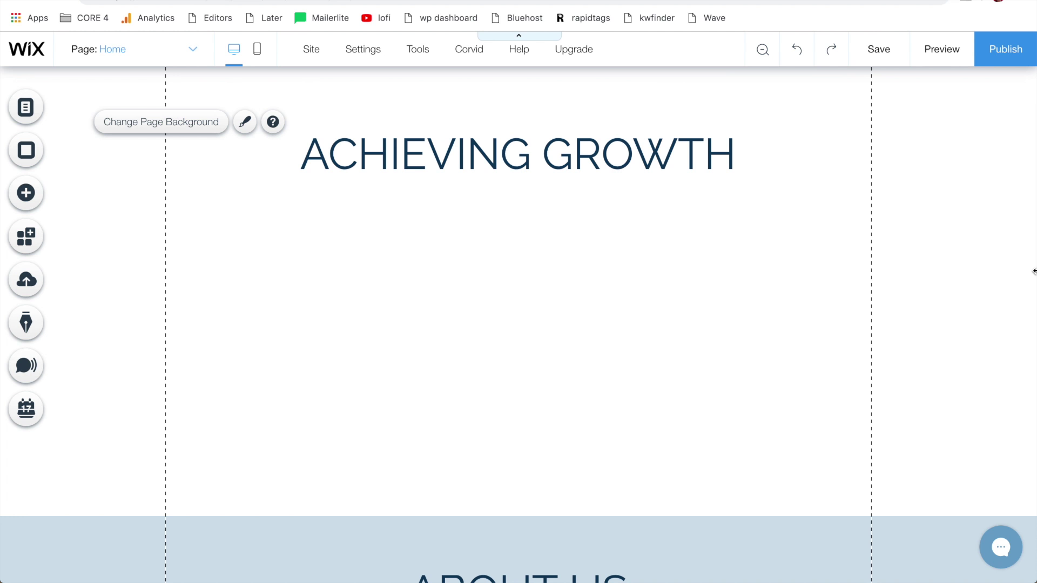
scroll(755, 419, up, 2)
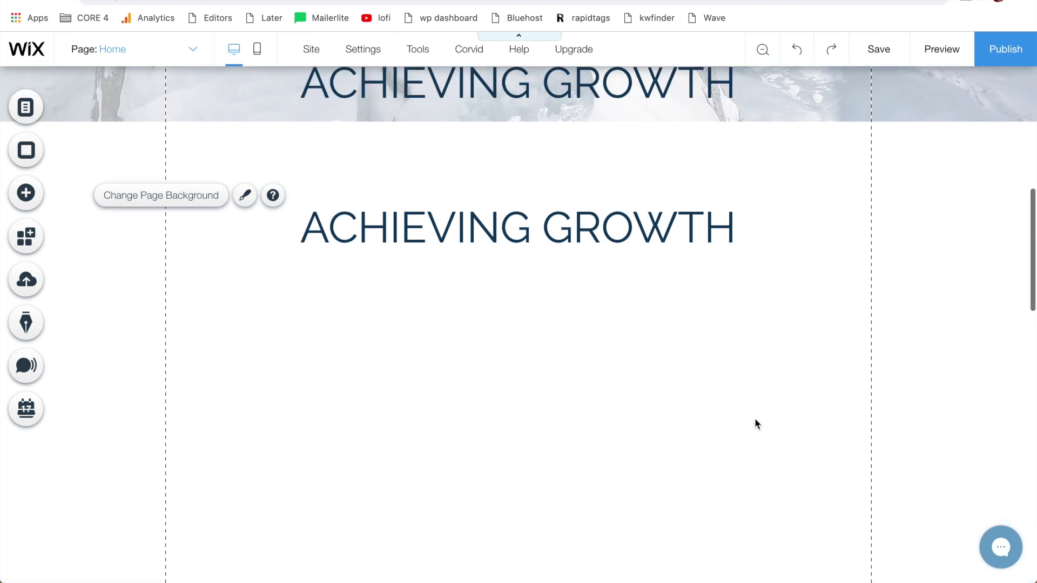
scroll(868, 275, up, 3)
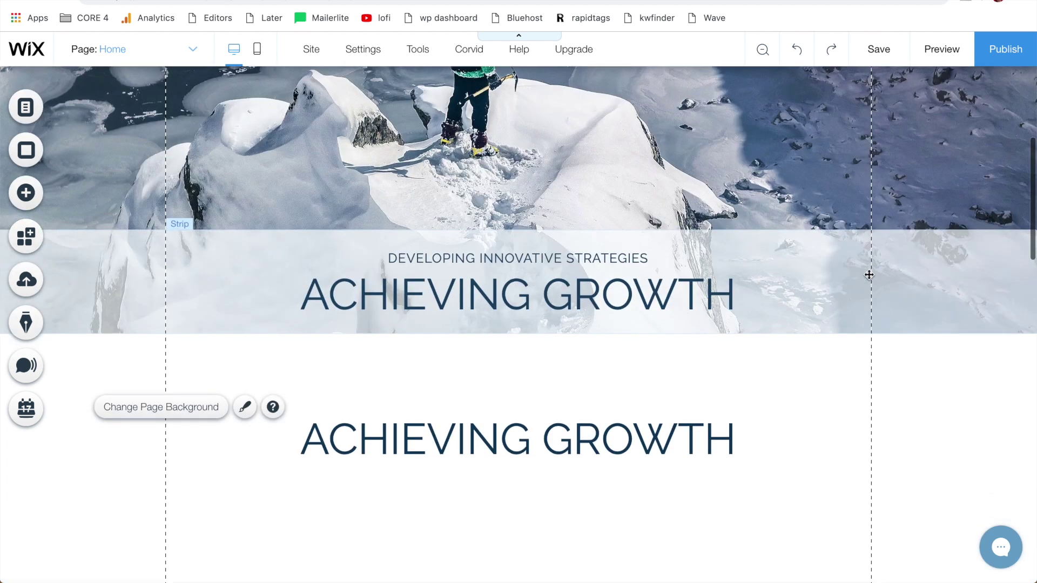
scroll(868, 274, down, 1)
scroll(868, 274, up, 2)
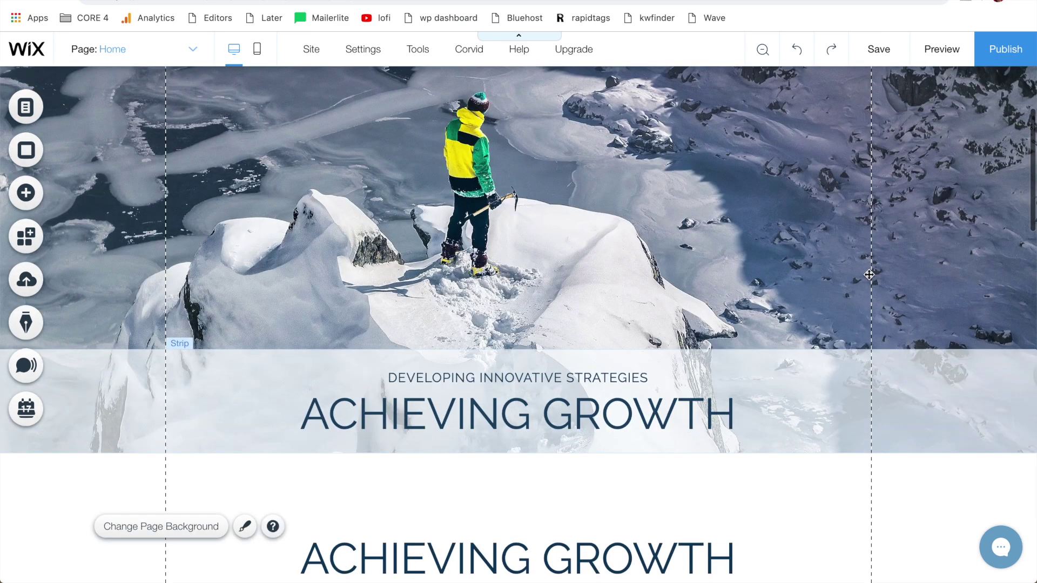
scroll(869, 275, up, 3)
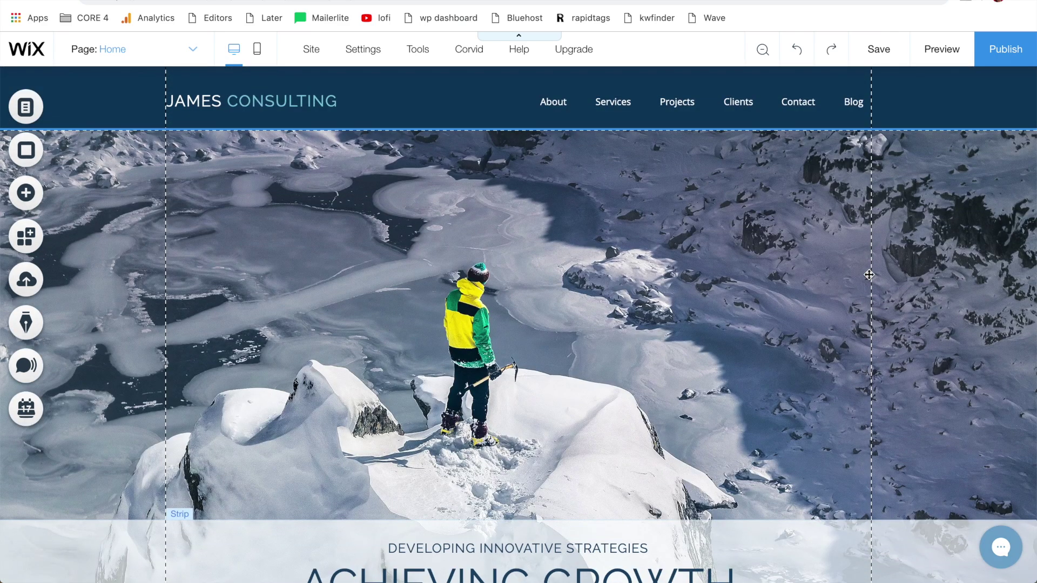
scroll(868, 274, down, 3)
scroll(869, 275, down, 4)
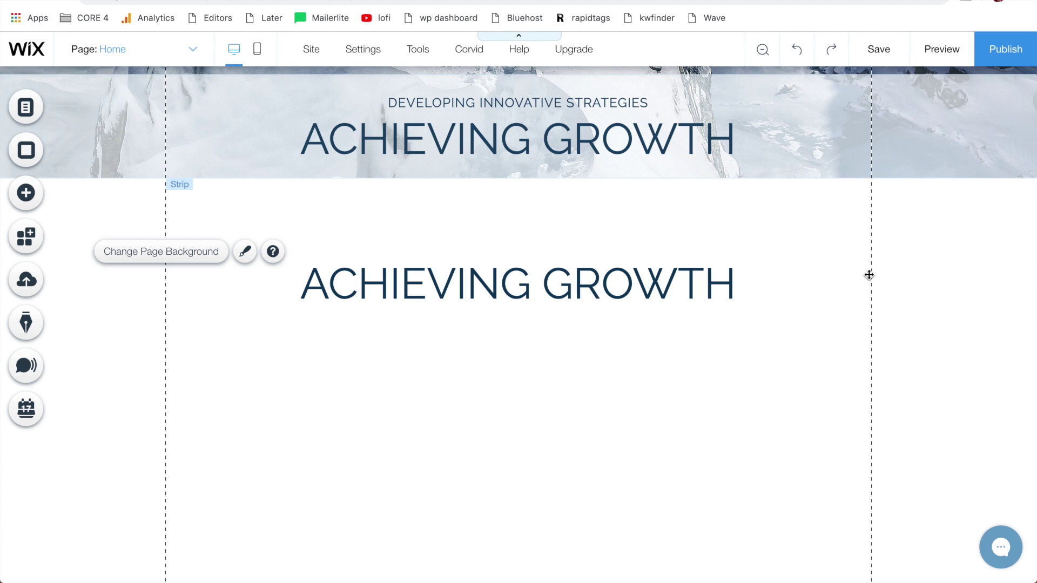
scroll(869, 274, down, 3)
scroll(868, 275, down, 3)
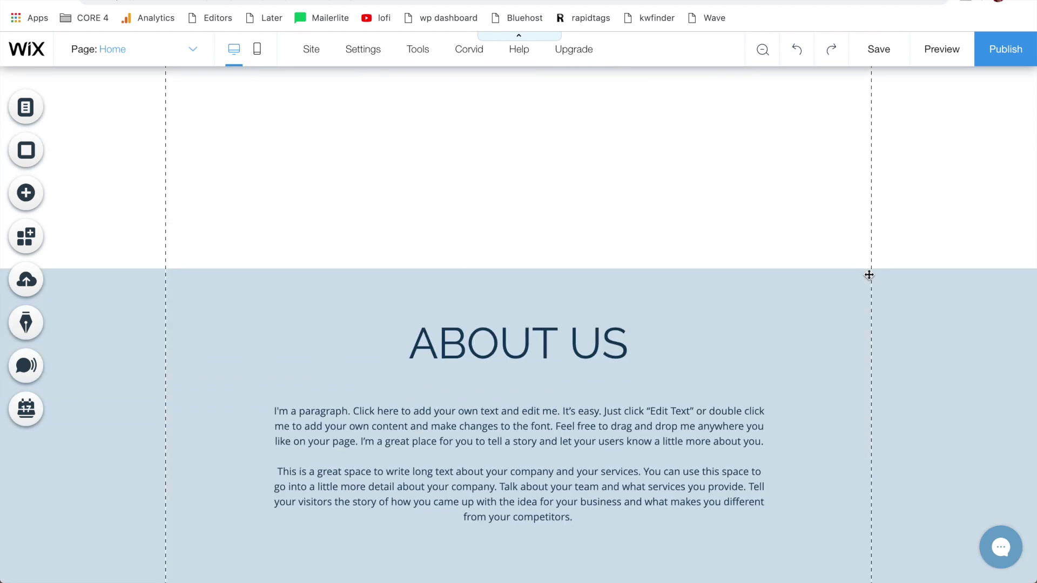
scroll(869, 275, down, 2)
scroll(869, 274, up, 1)
scroll(869, 275, up, 4)
scroll(869, 275, up, 1)
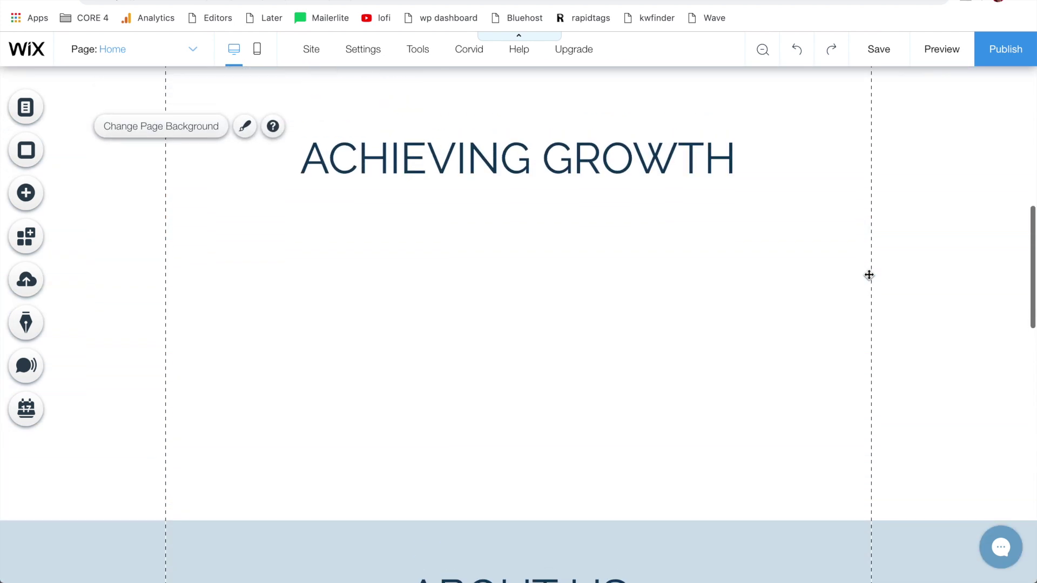
Add a teal themed button and move it up and right below the heading.
click(25, 198)
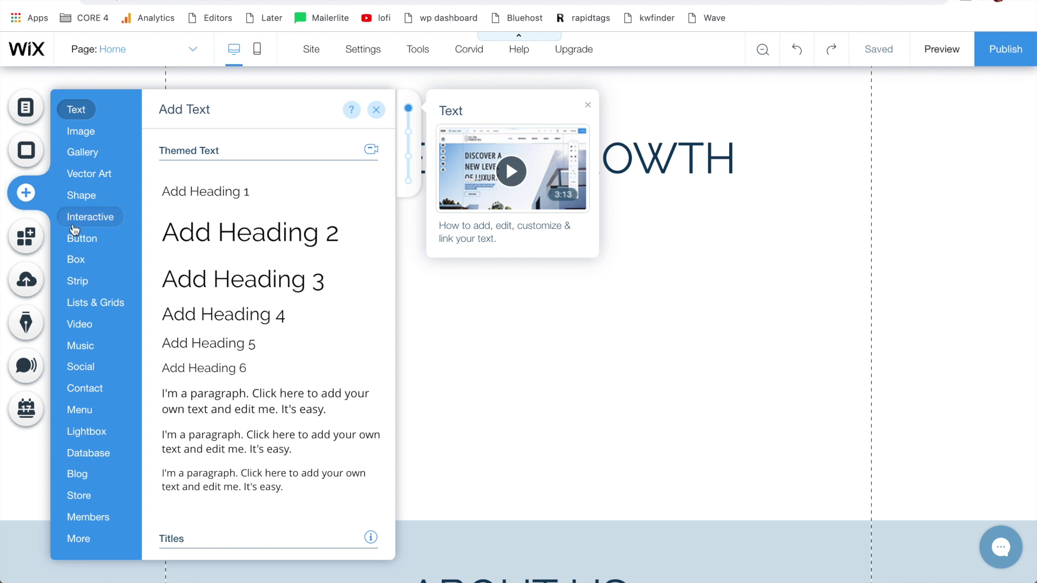
click(89, 239)
click(209, 199)
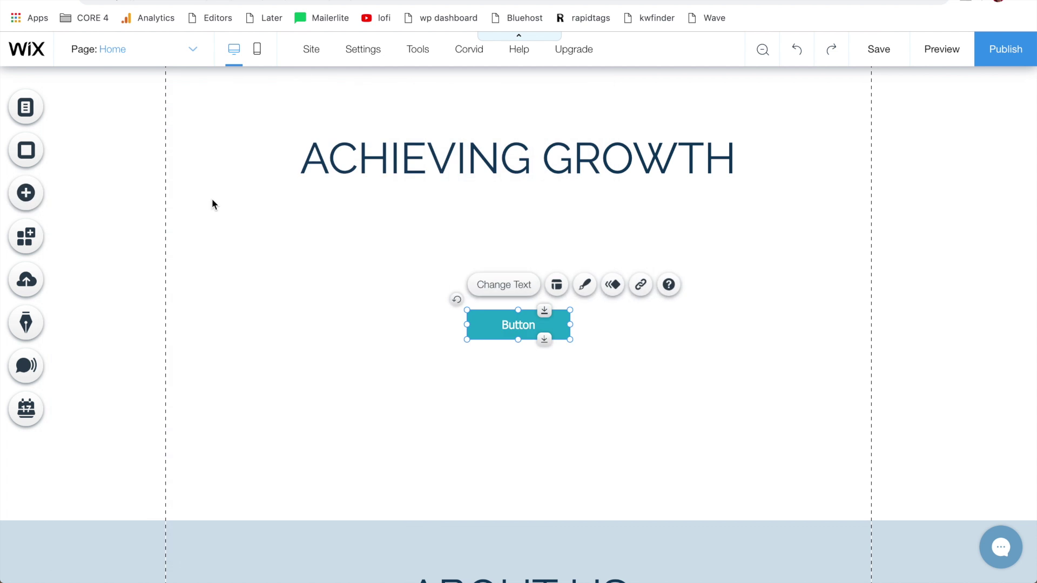
drag(504, 328, 666, 296)
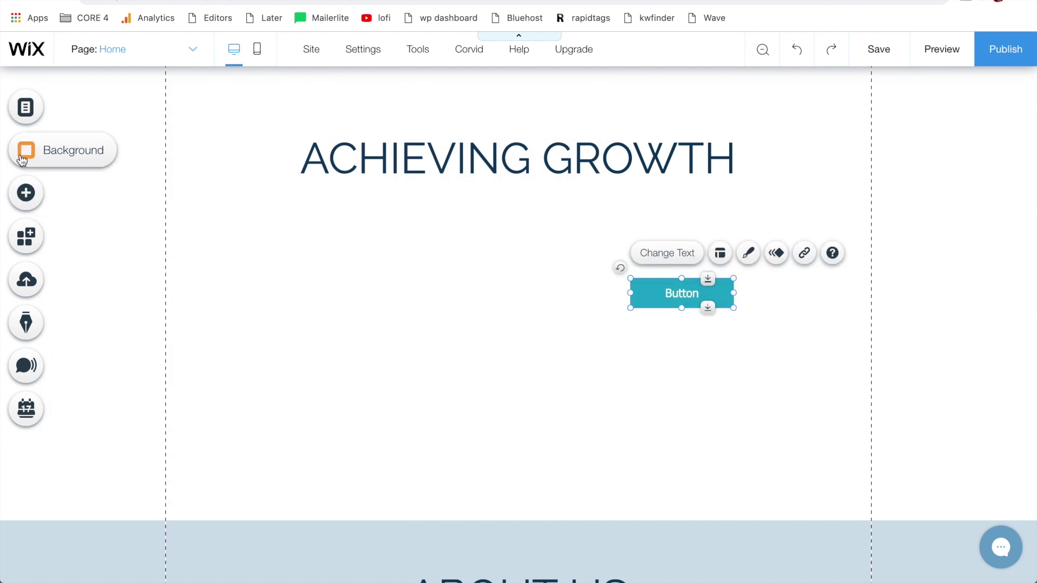
Add a green rectangle shape and move the teal button onto its right edge.
click(27, 195)
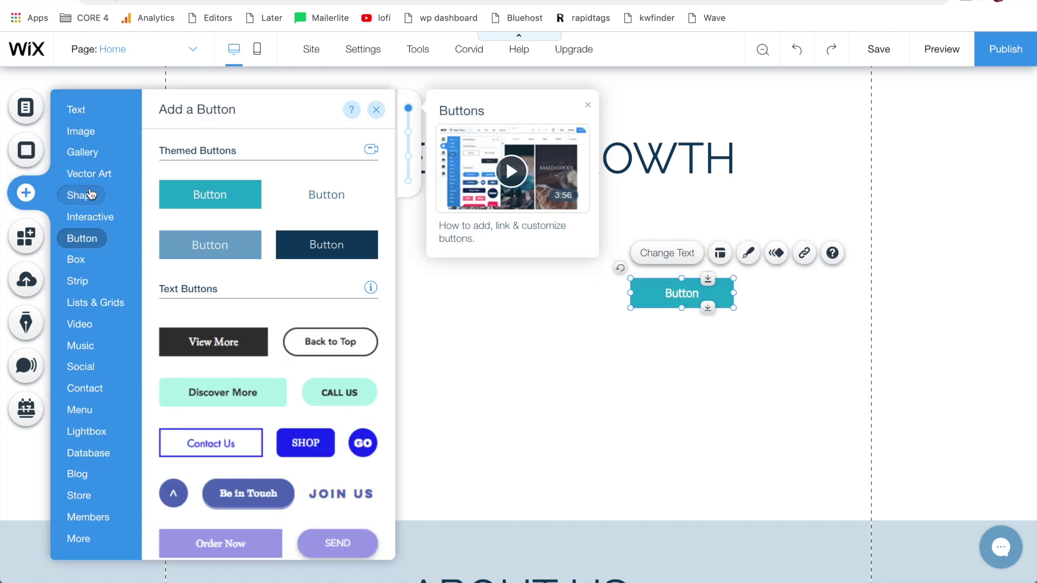
click(334, 331)
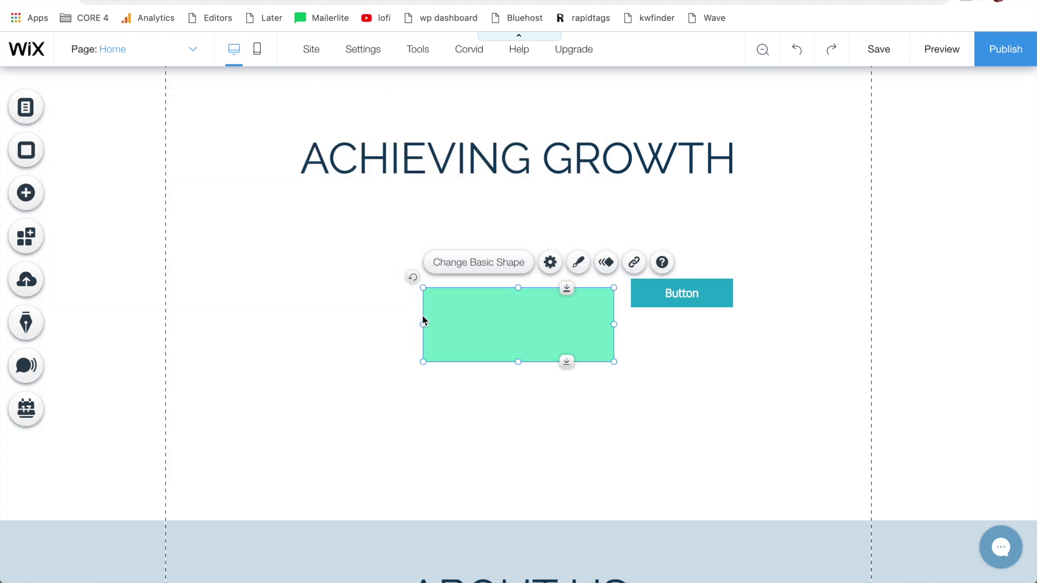
drag(575, 320, 422, 279)
drag(683, 294, 462, 287)
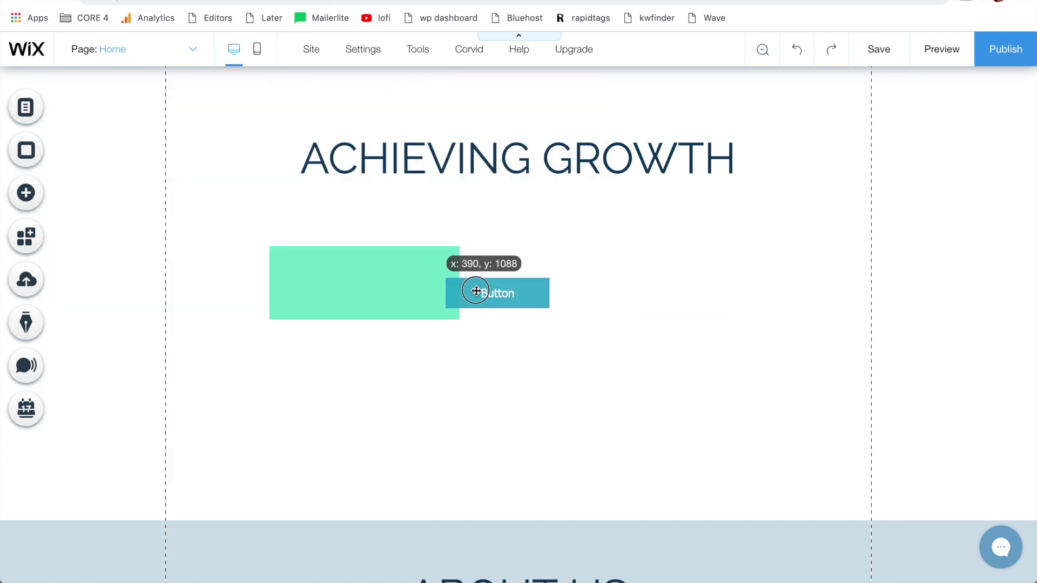
click(534, 356)
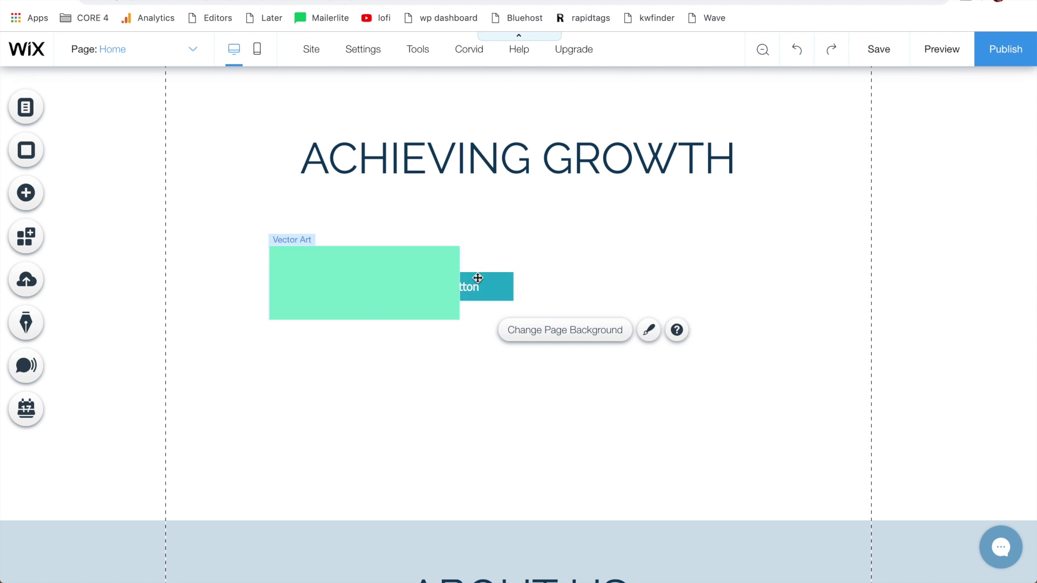
mouse_move(486, 286)
mouse_down()
mouse_move(419, 288)
mouse_move(519, 286)
mouse_up()
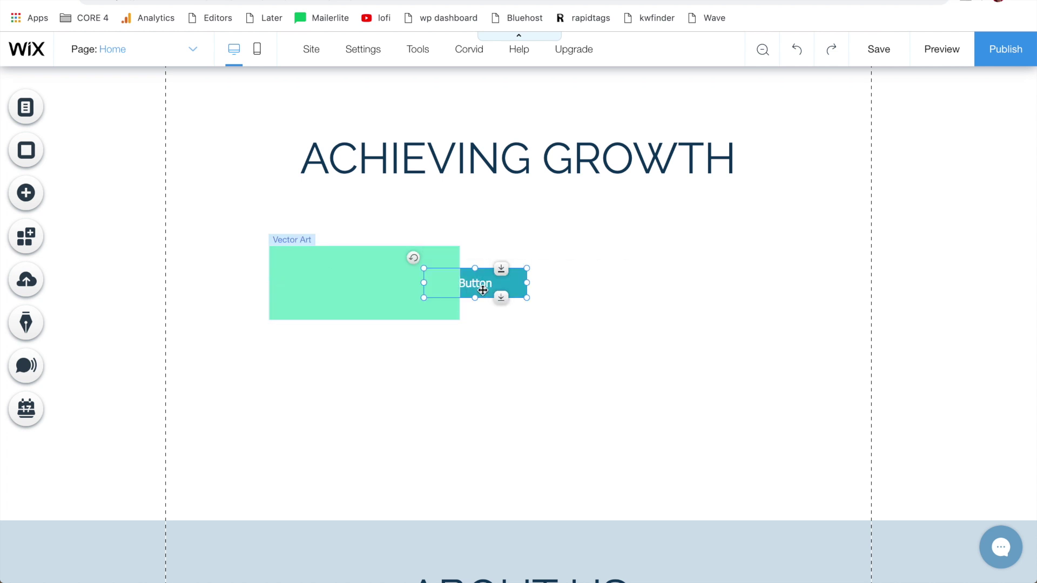
Use Arrange > Bring To Front on the teal button so it covers the green shape.
right_click(518, 286)
mouse_move(553, 367)
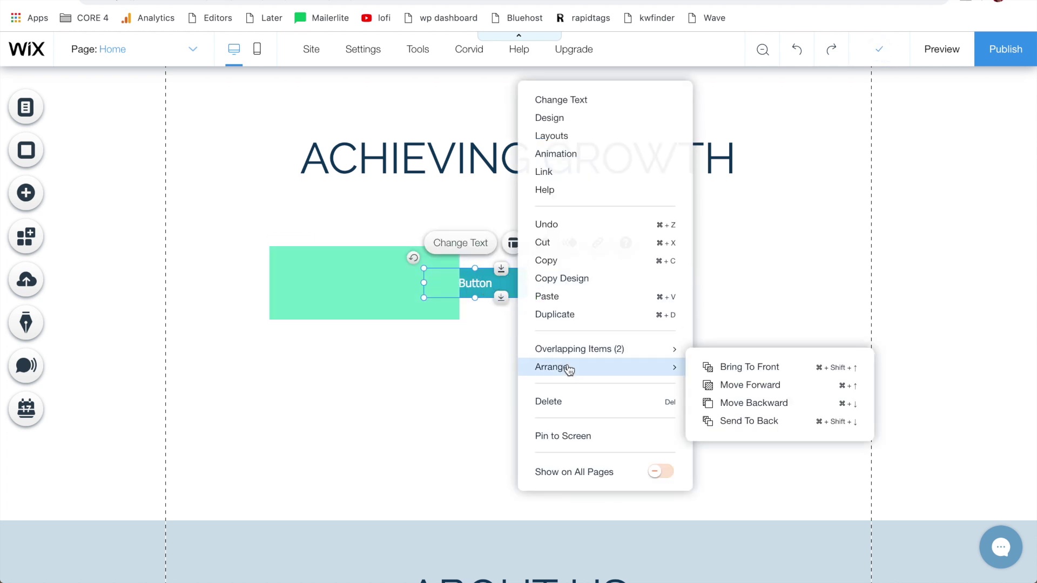
click(774, 369)
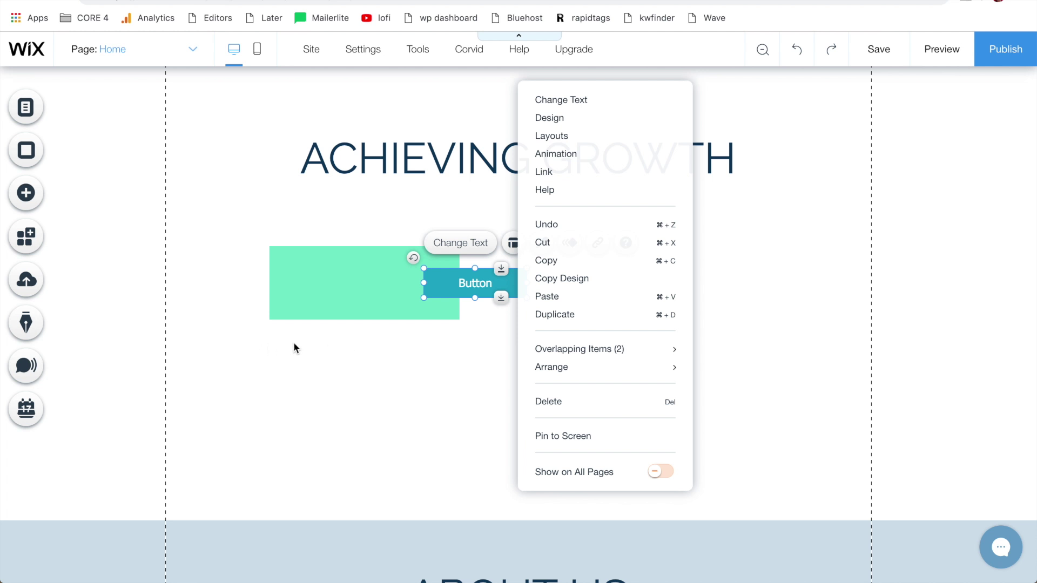
click(455, 366)
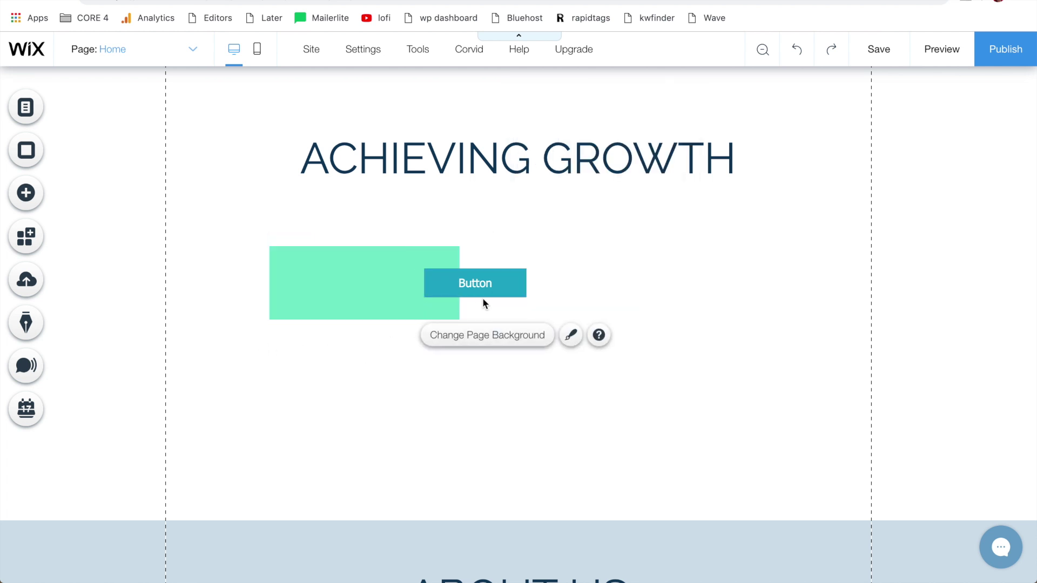
click(510, 286)
right_click(511, 285)
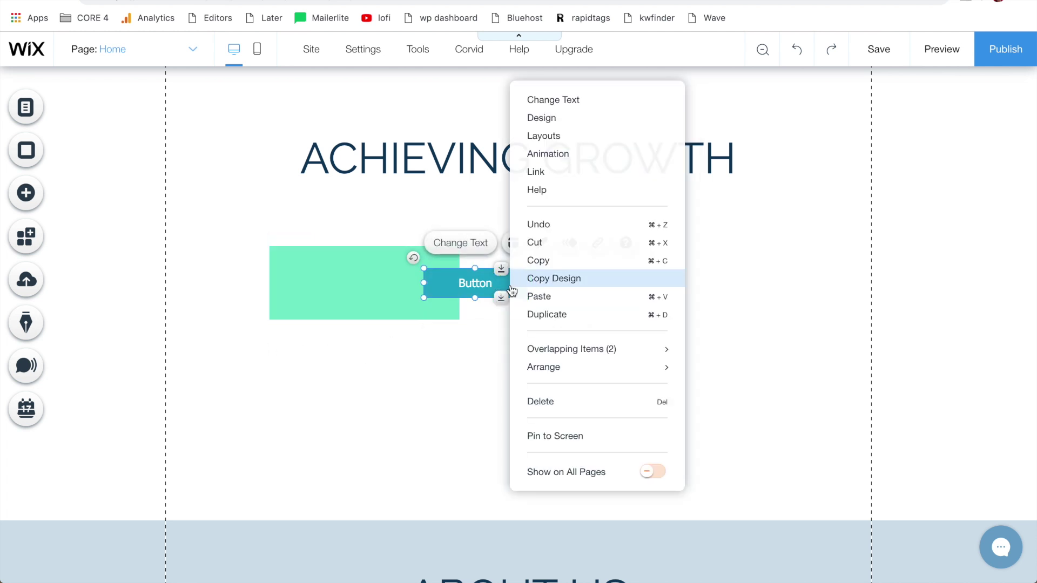
Duplicate the button and place the copy over the green shape's left edge.
click(545, 320)
mouse_move(461, 292)
mouse_down()
mouse_move(432, 303)
mouse_move(372, 300)
mouse_move(454, 319)
mouse_move(475, 304)
mouse_move(479, 268)
mouse_move(467, 256)
mouse_move(364, 248)
mouse_move(239, 272)
mouse_up()
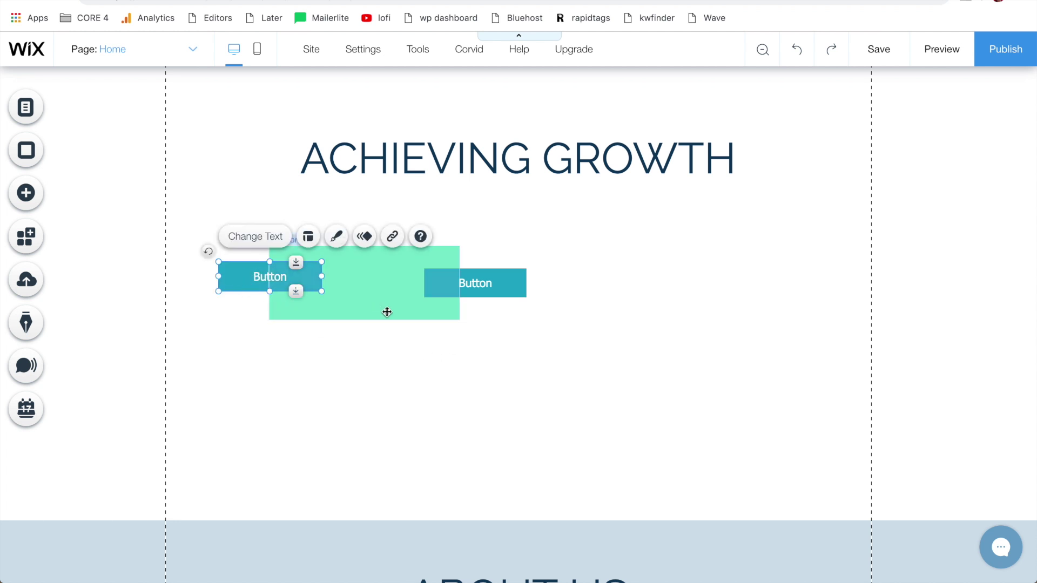
click(367, 298)
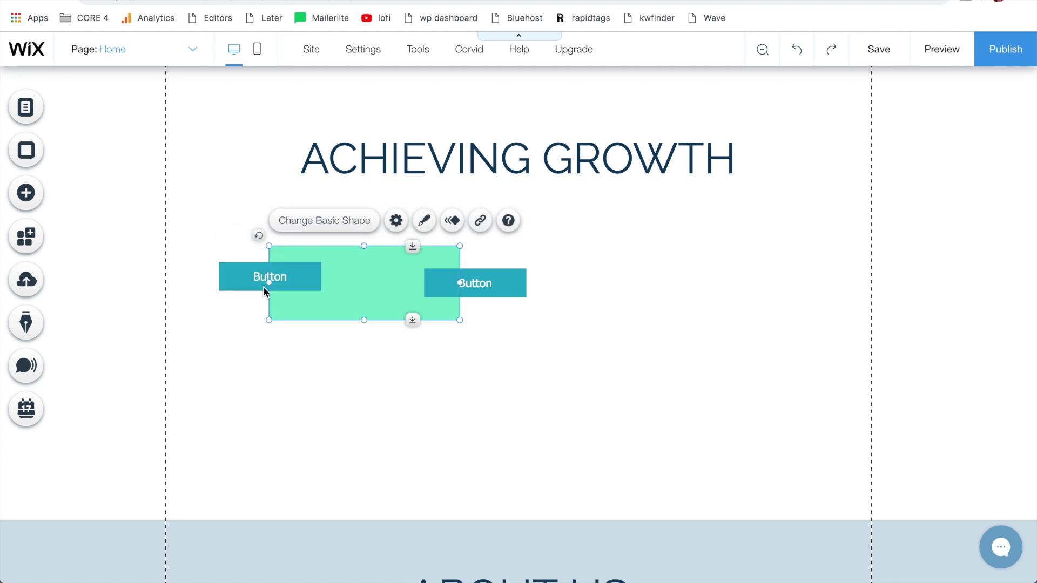
right_click(344, 306)
mouse_move(376, 349)
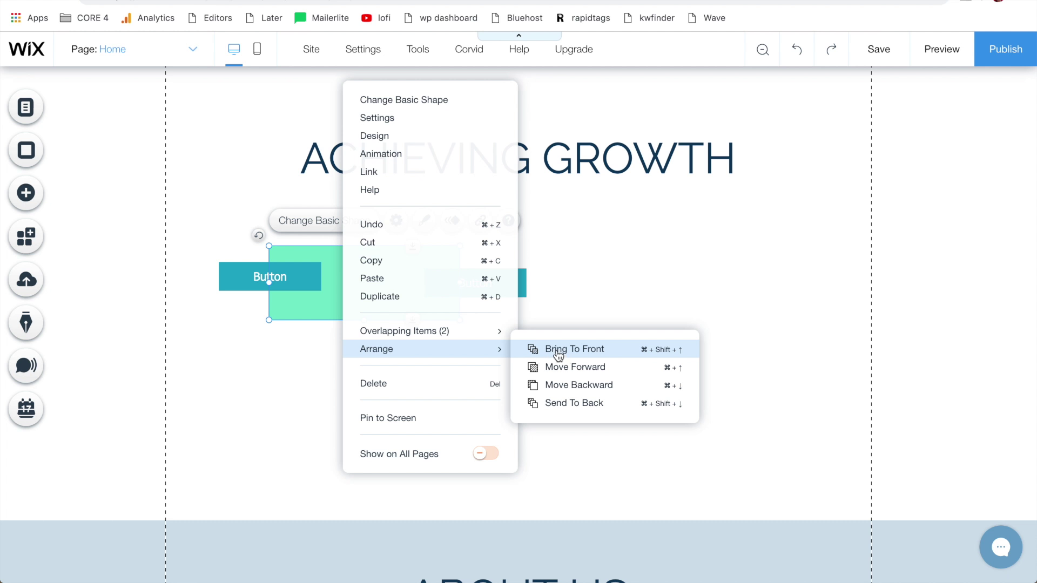
Bring the green shape to the front, undo it, and review its Arrange options again.
click(558, 355)
click(275, 359)
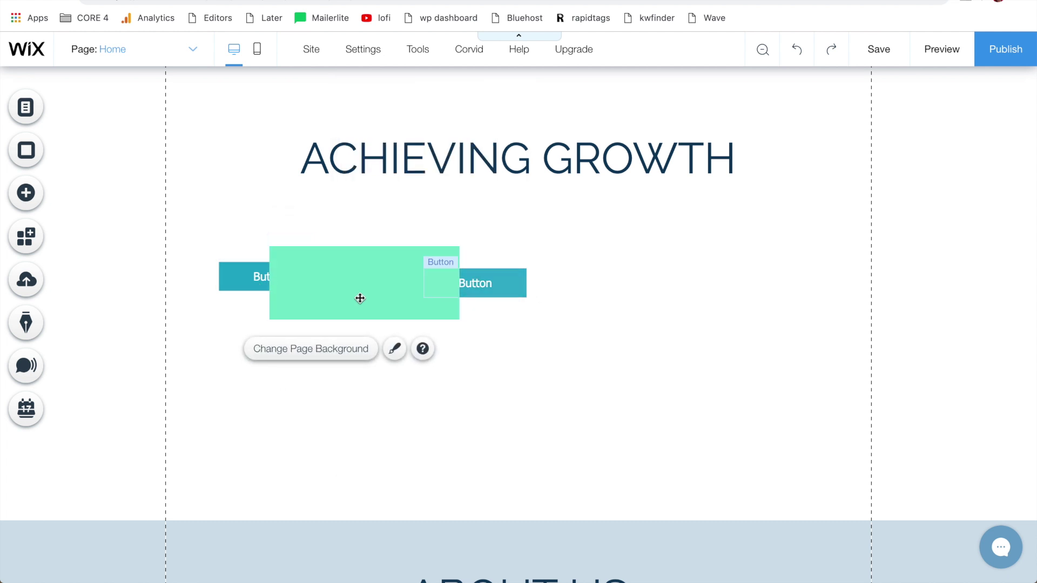
click(798, 53)
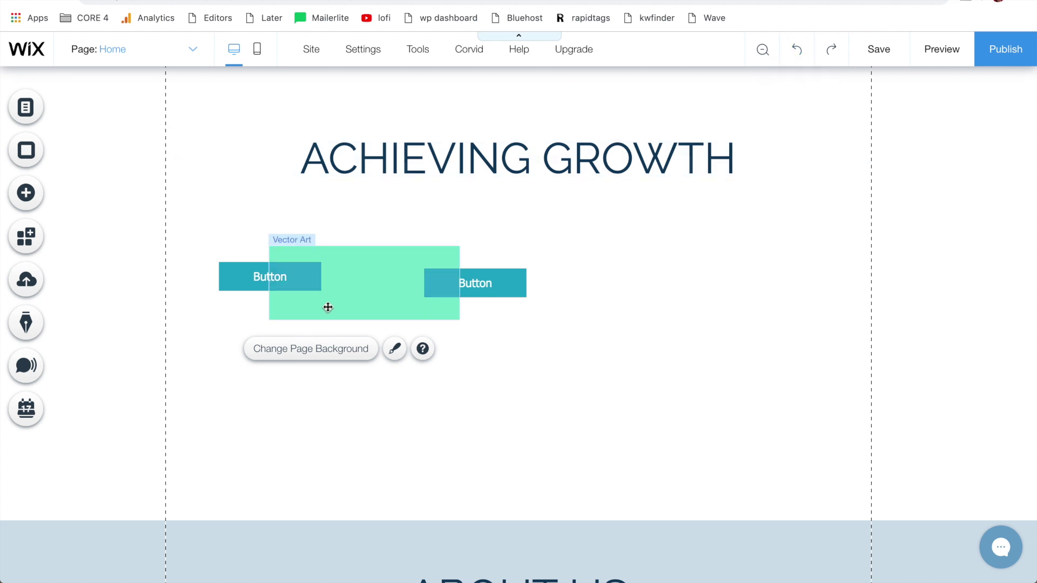
right_click(339, 304)
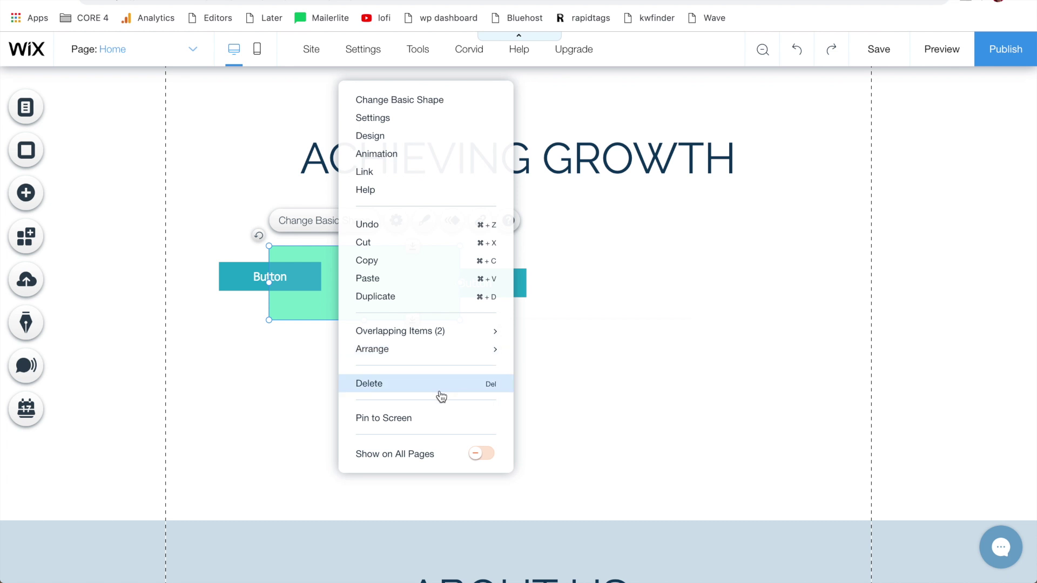
click(306, 361)
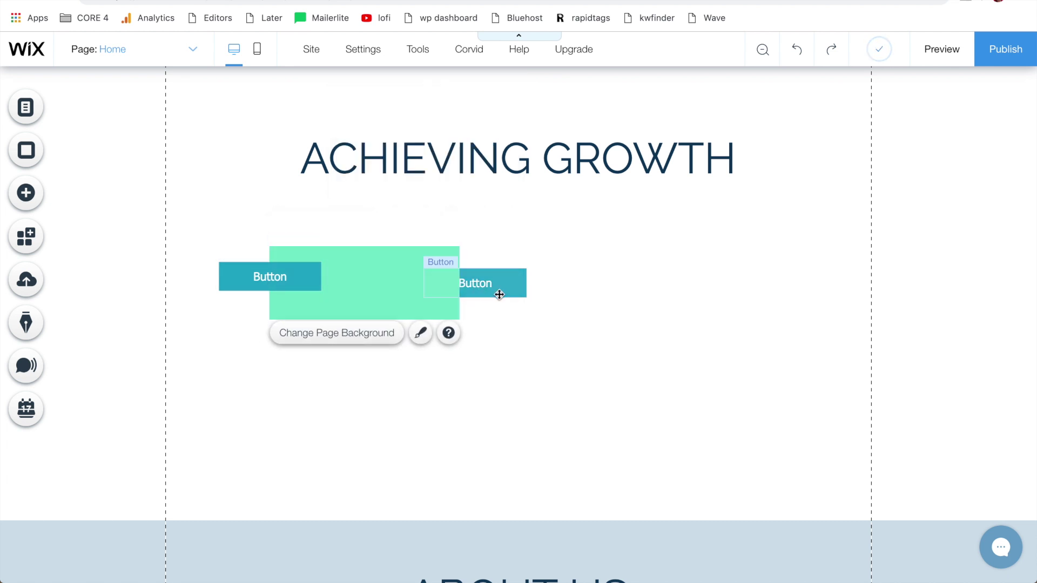
Raise the right button slightly and move the left button against the green shape.
drag(475, 284, 476, 283)
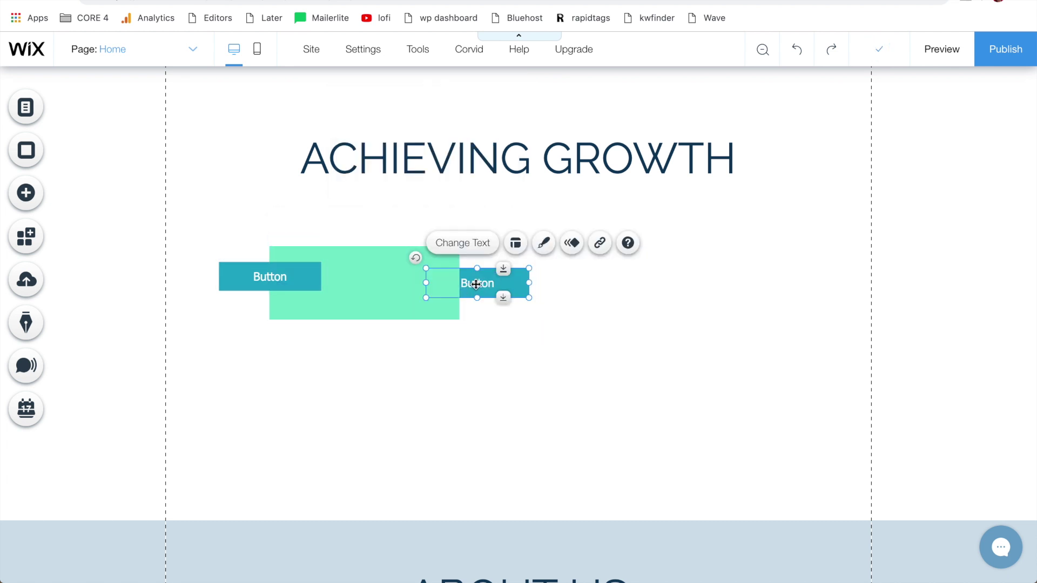
mouse_move(234, 283)
mouse_down()
mouse_move(424, 280)
mouse_move(446, 270)
mouse_move(251, 285)
mouse_up()
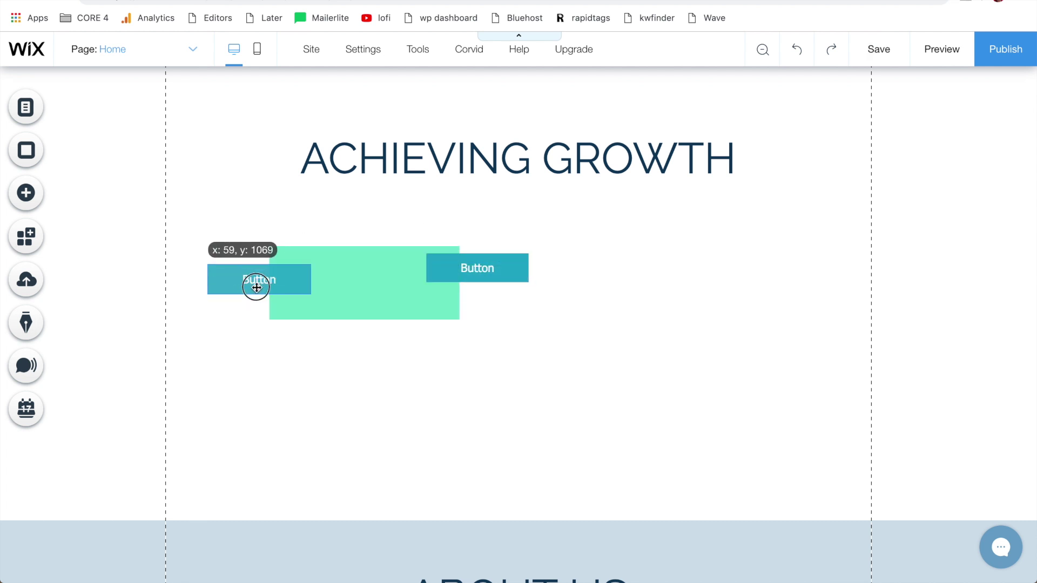
click(332, 375)
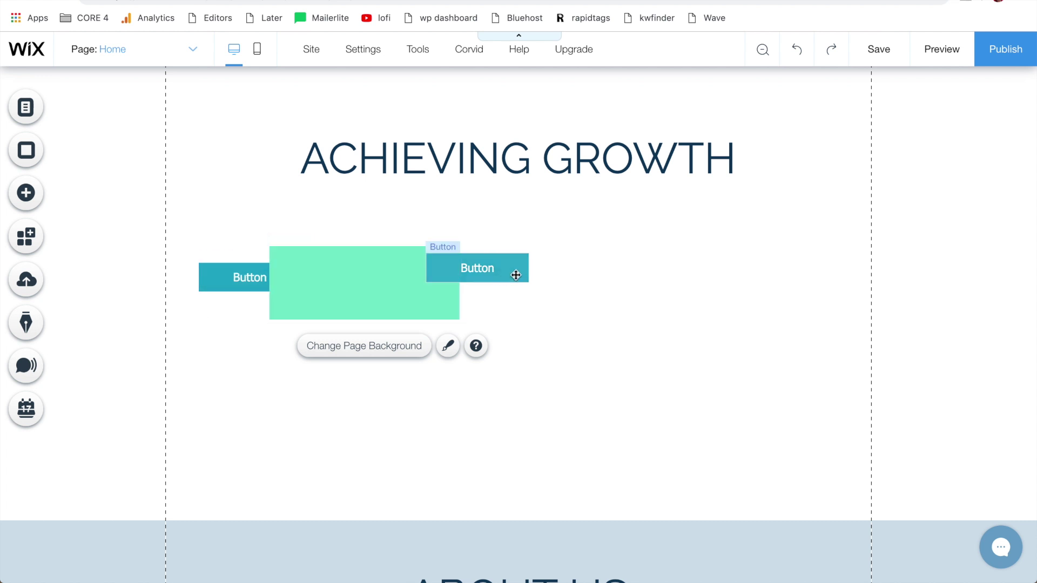
Use Arrange > Send To Back on the left button so the shape covers its right end.
right_click(216, 277)
mouse_move(248, 367)
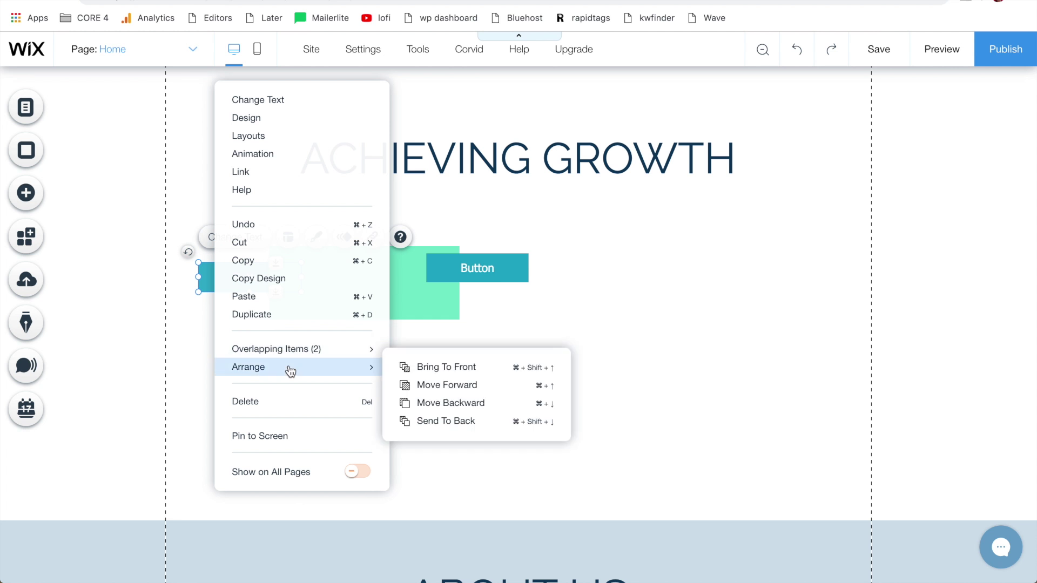
click(444, 427)
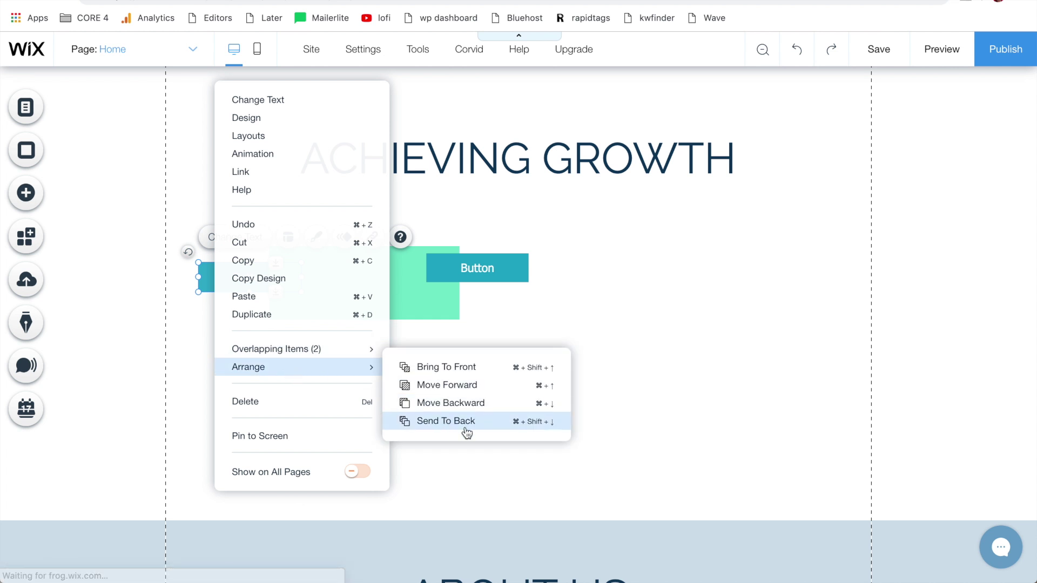
click(632, 398)
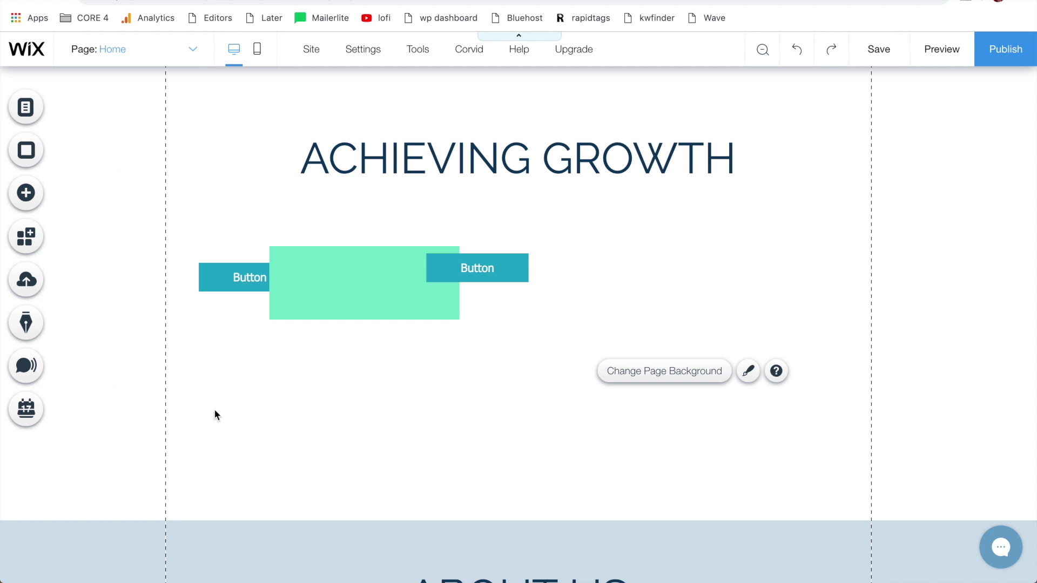
scroll(215, 416, down, 1)
drag(326, 228, 318, 221)
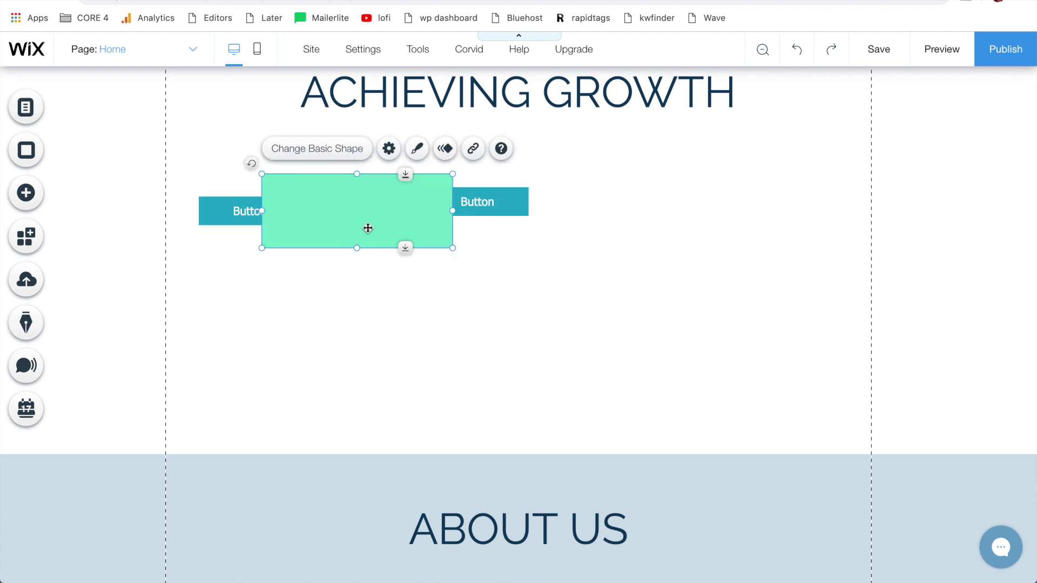
Lower the right button onto the shape and shift the shape left so it overlaps both buttons.
right_click(365, 228)
mouse_move(401, 349)
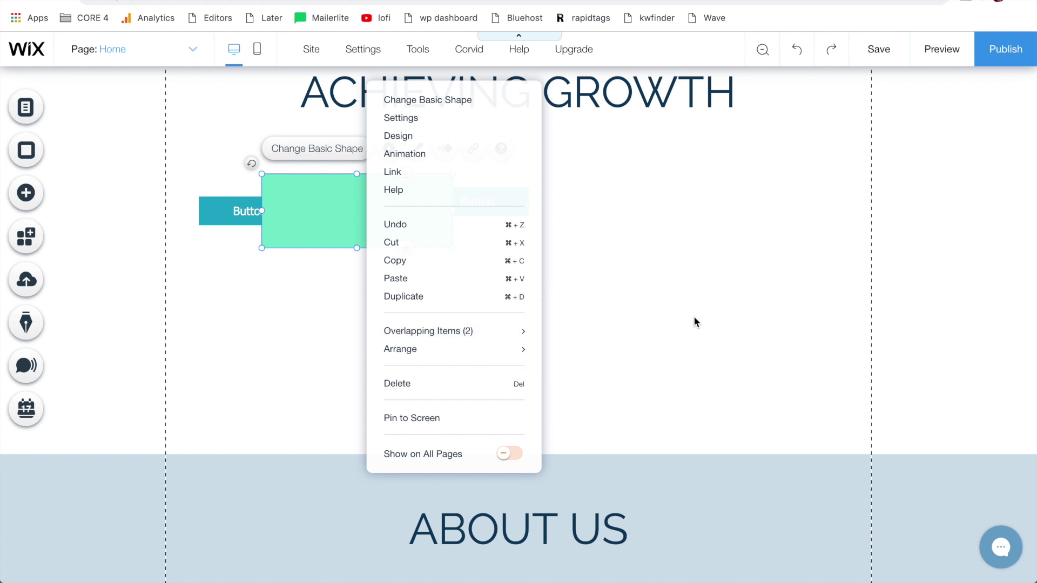
click(693, 322)
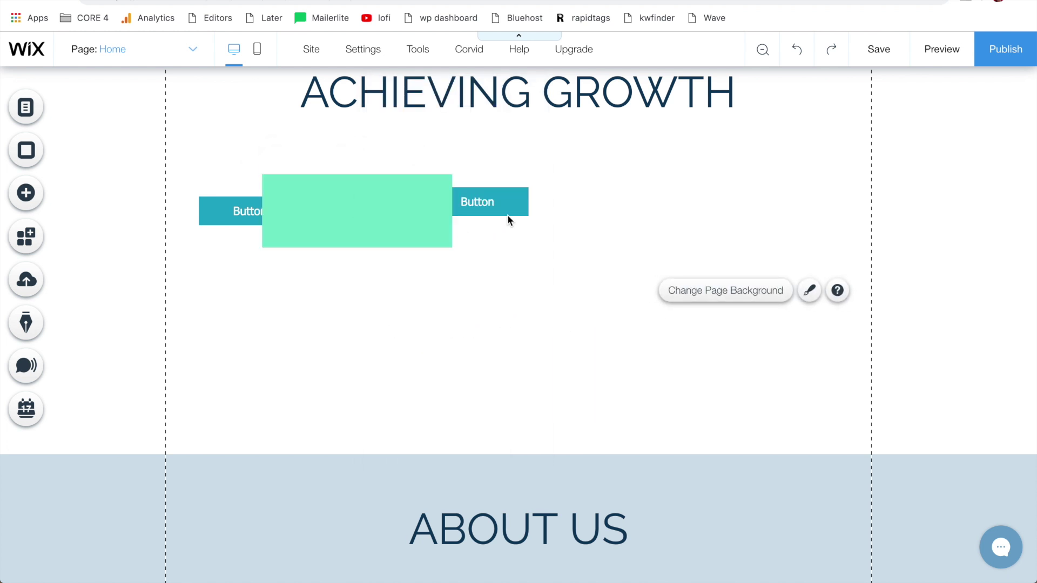
mouse_move(508, 220)
mouse_down()
mouse_move(479, 222)
mouse_move(473, 242)
mouse_up()
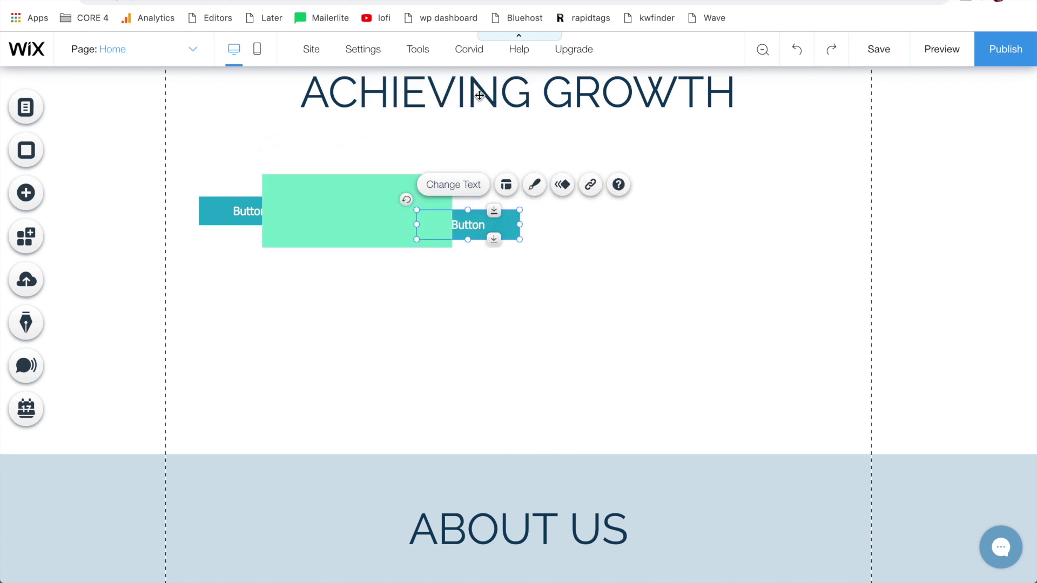
click(518, 92)
drag(407, 227, 389, 232)
click(519, 323)
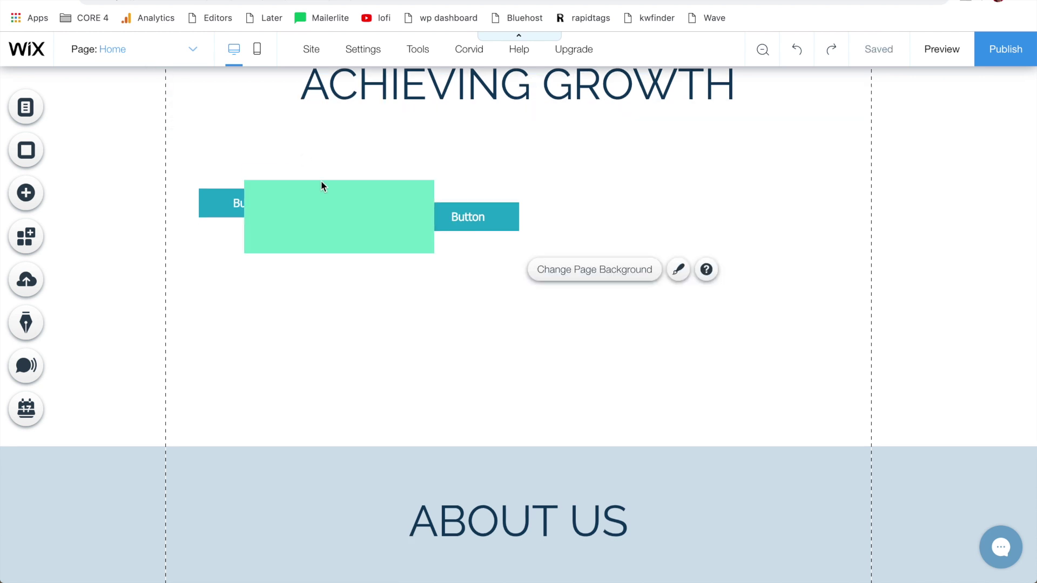
click(257, 49)
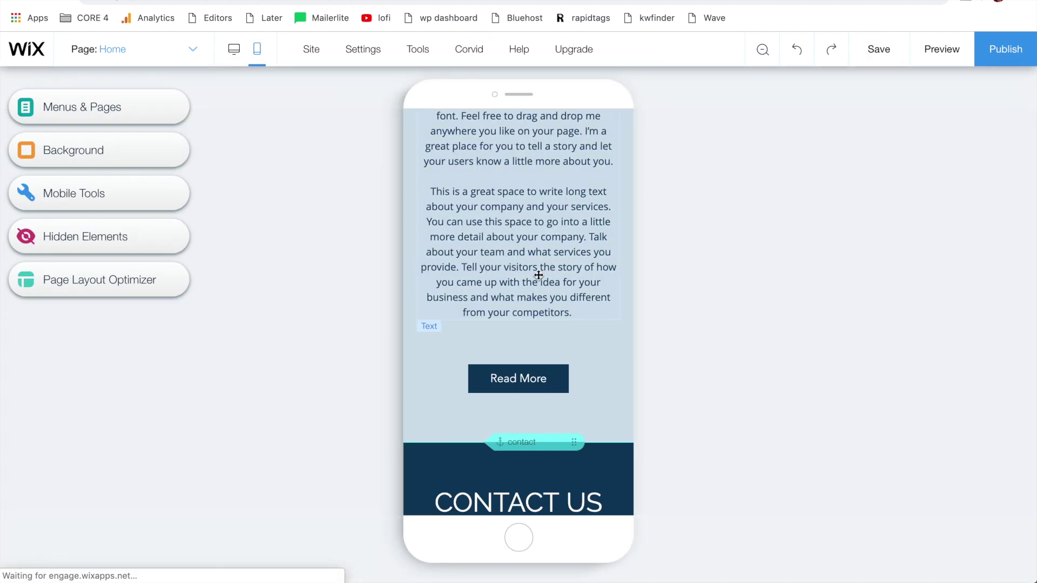
In mobile view, move the green shape up over the stacked buttons and recheck against desktop.
click(528, 340)
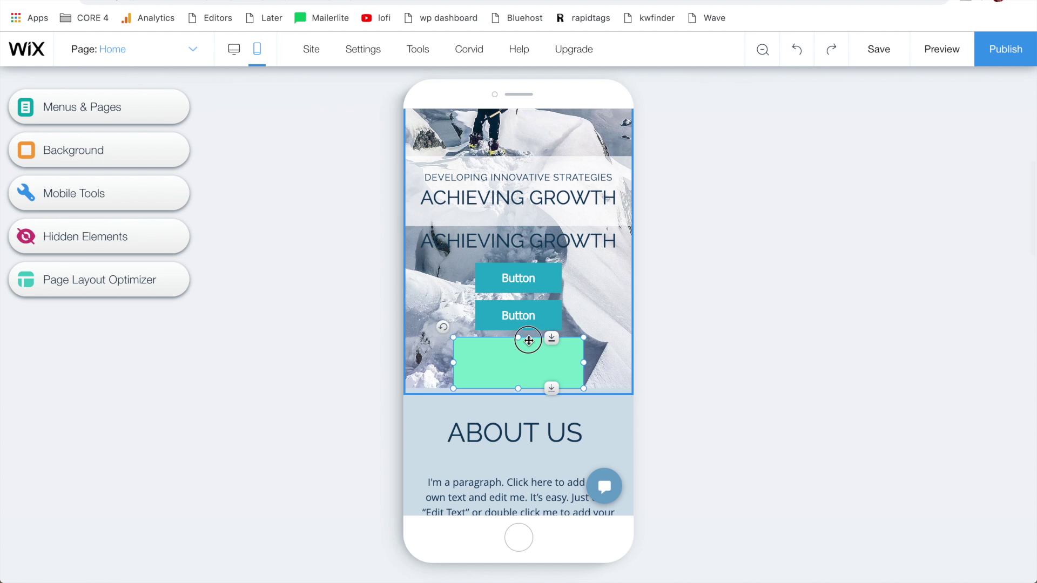
mouse_move(528, 341)
mouse_down()
mouse_move(525, 325)
mouse_move(503, 338)
mouse_up()
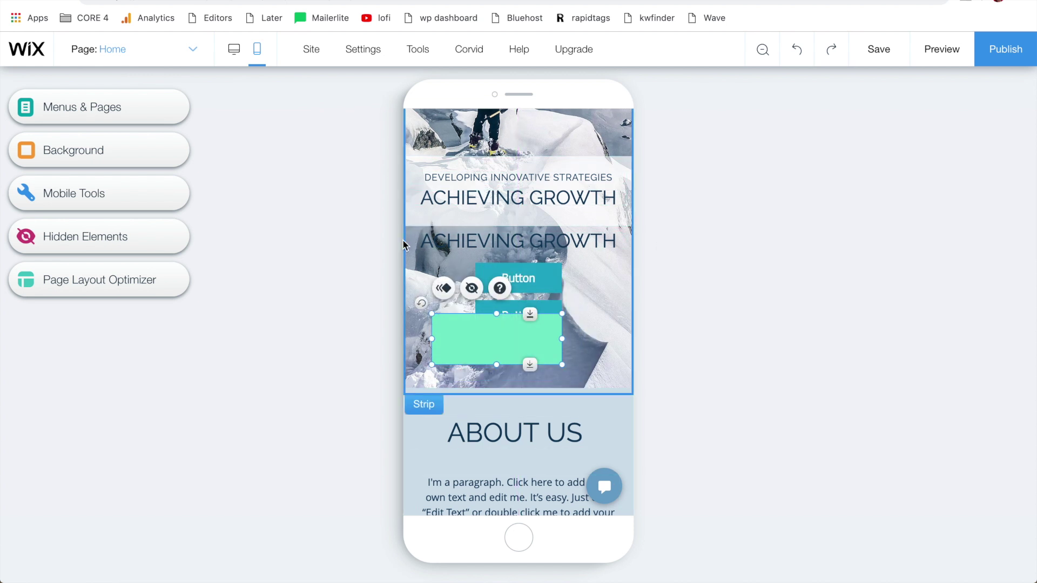
click(234, 50)
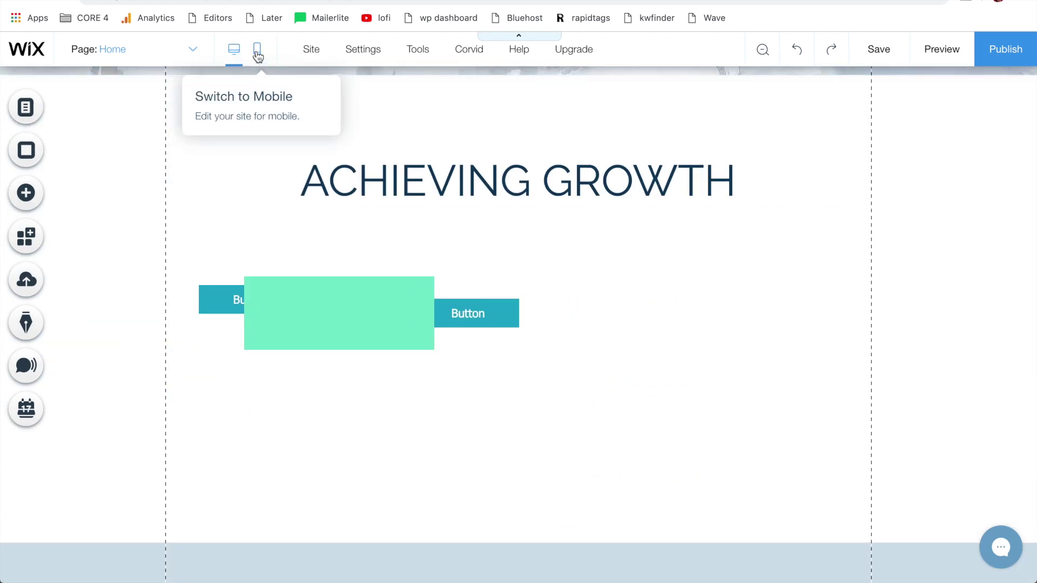
click(257, 50)
scroll(513, 347, up, 5)
scroll(461, 366, down, 2)
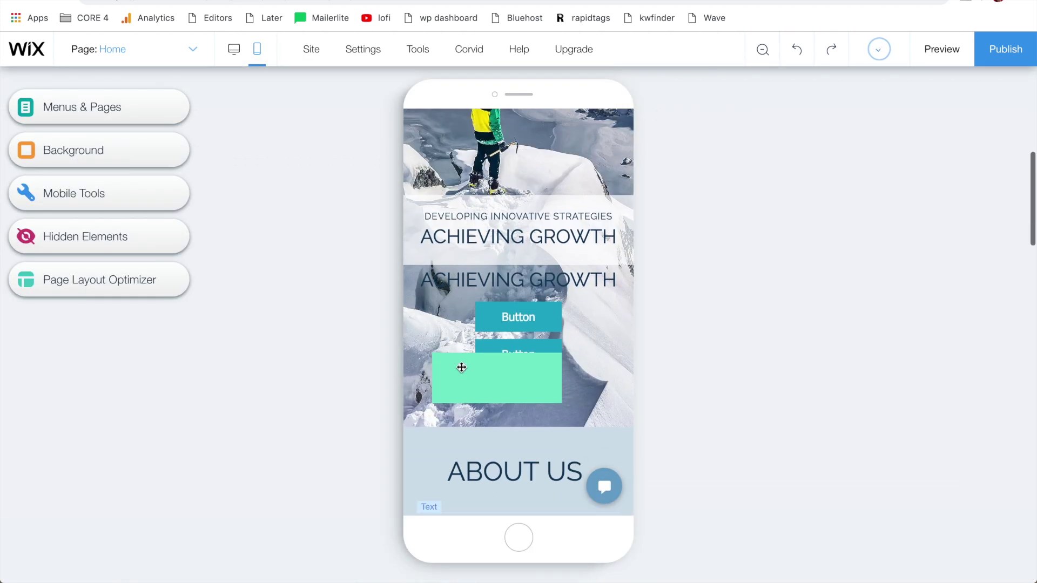